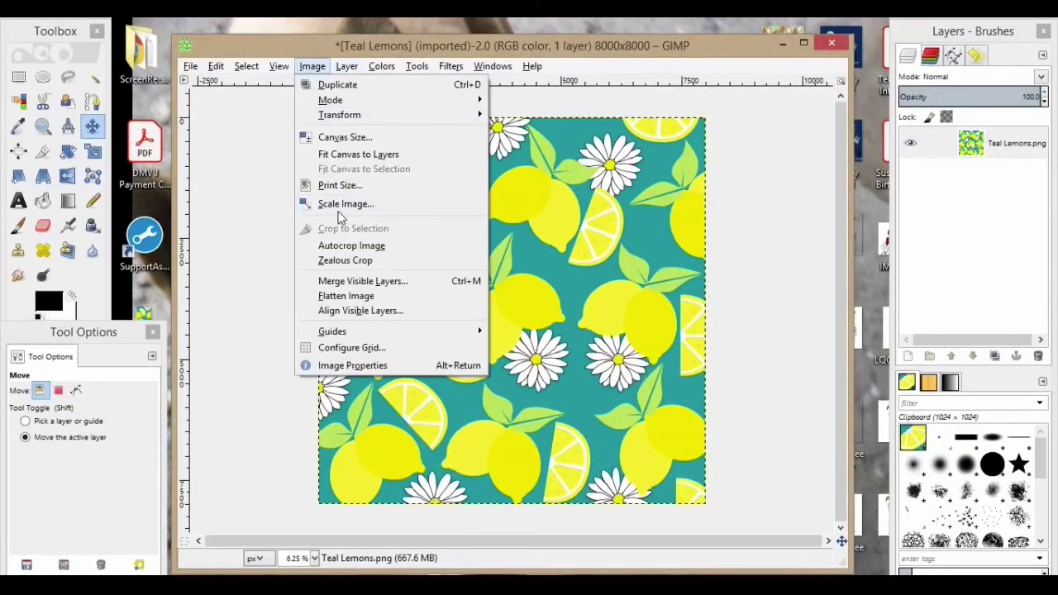
# Step: Check the Teal Lemons image's size and resolution in the Scale Image settings, keep them, and copy the whole pattern
pyautogui.click(339, 206)
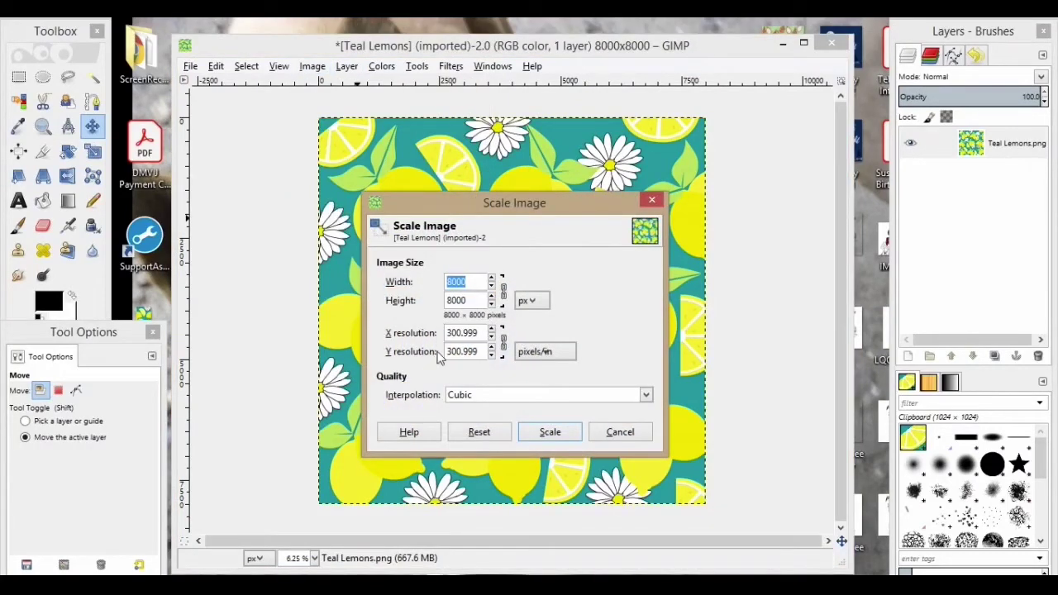
pyautogui.click(551, 433)
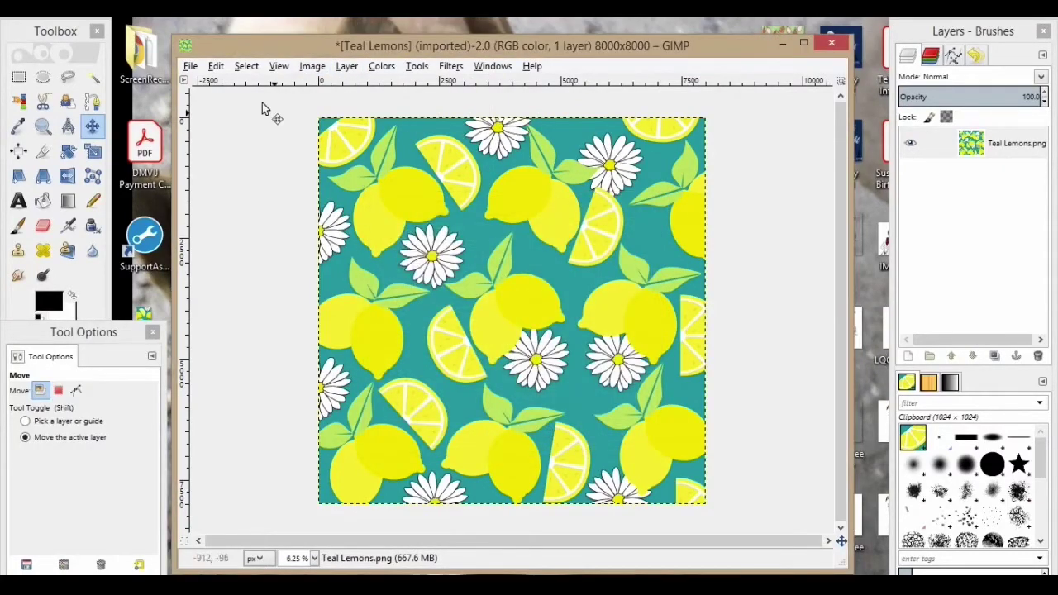
pyautogui.click(215, 68)
pyautogui.click(240, 174)
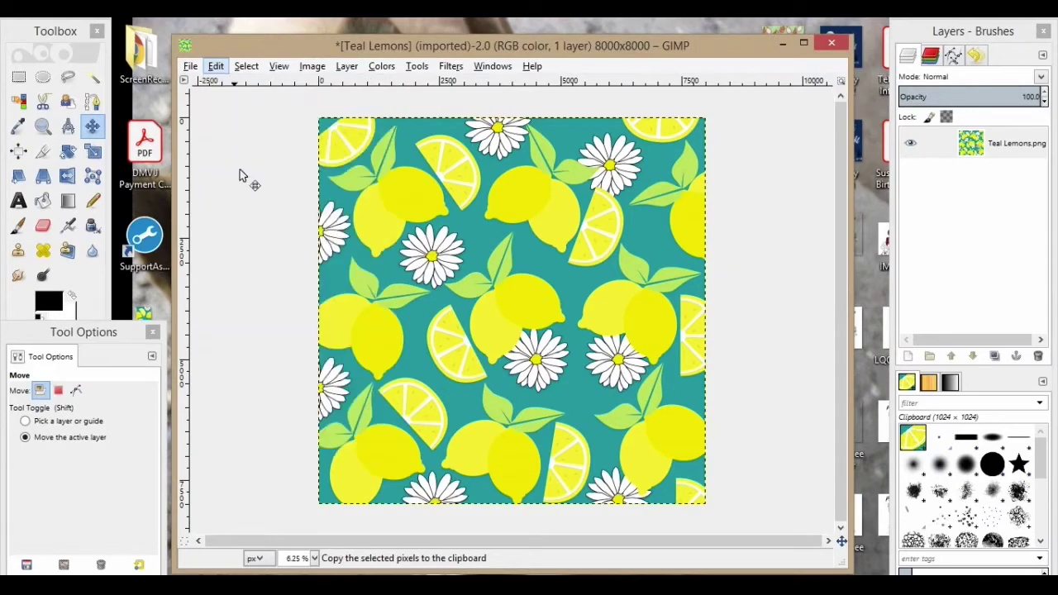
# Step: Create a new image 4600 px wide and 2000 px high
pyautogui.click(190, 67)
pyautogui.click(193, 82)
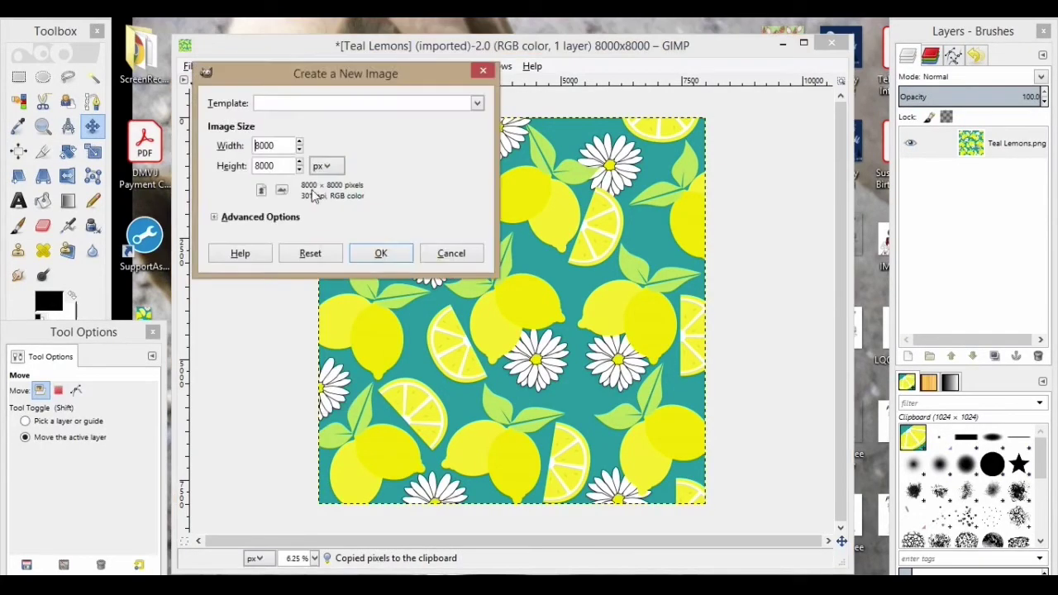
pyautogui.click(283, 146)
pyautogui.press('BackSpace')
pyautogui.press('BackSpace')
pyautogui.press('BackSpace')
pyautogui.press('BackSpace')
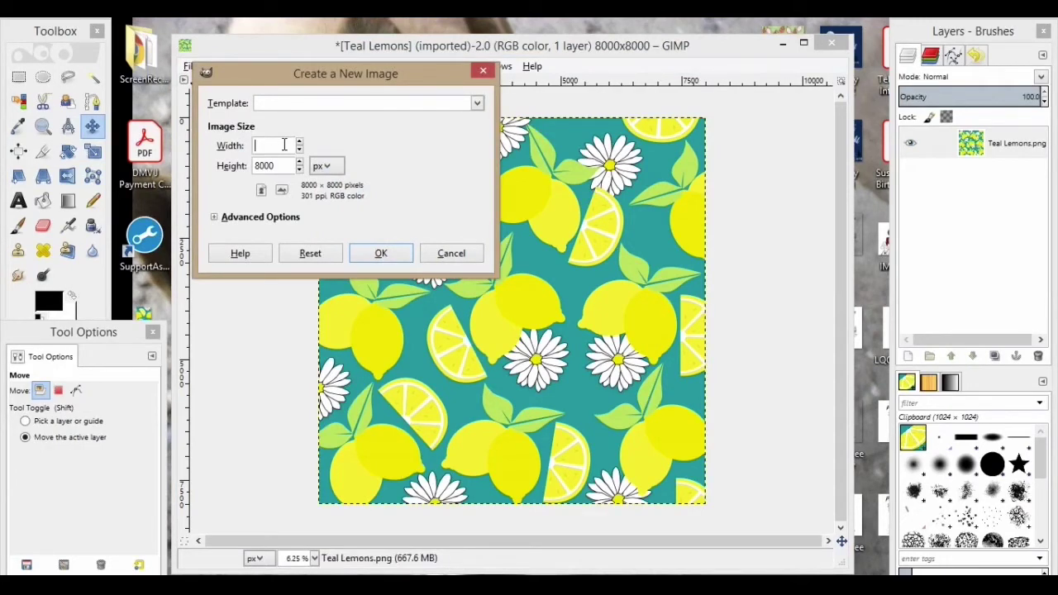
pyautogui.write('4600')
pyautogui.click(286, 166)
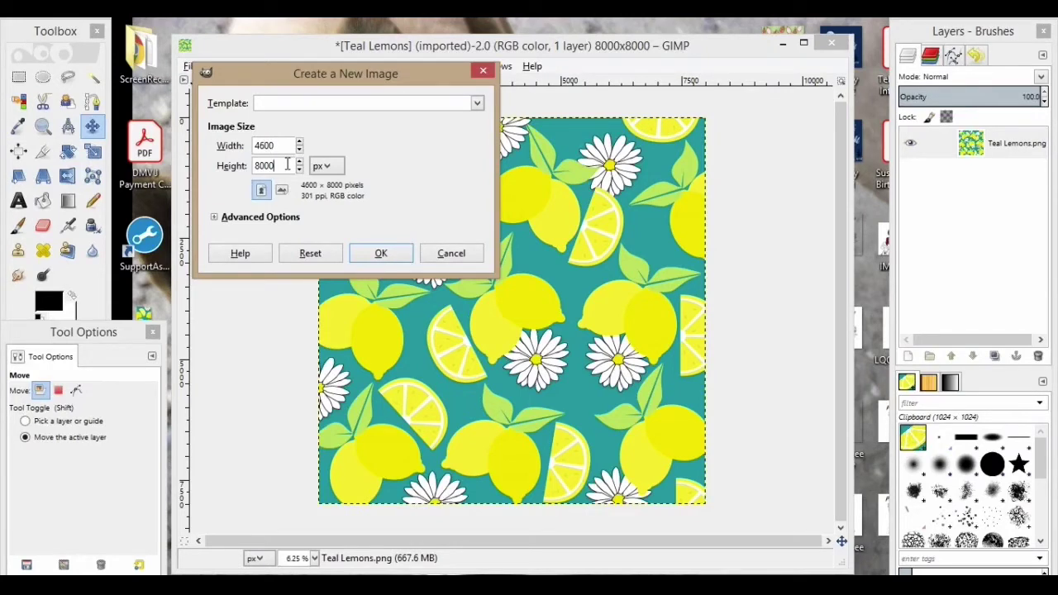
pyautogui.press('BackSpace')
pyautogui.press('BackSpace')
pyautogui.press('BackSpace')
pyautogui.press('BackSpace')
pyautogui.write('2000')
pyautogui.click(373, 253)
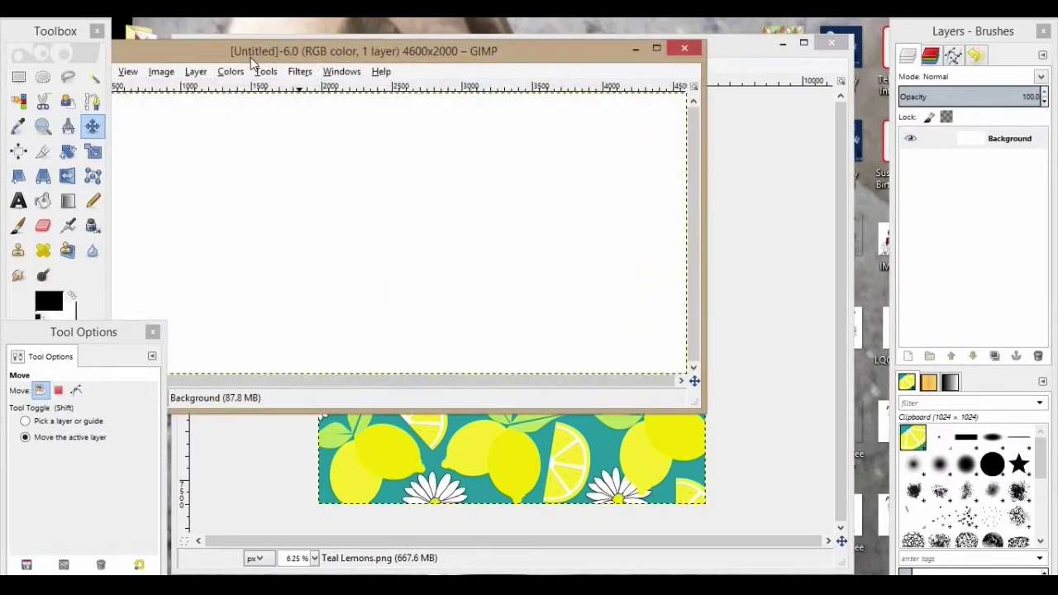
# Step: Paste the copied lemon pattern into the new image and convert the floating selection into a layer
pyautogui.moveTo(251, 54); pyautogui.dragTo(391, 77)
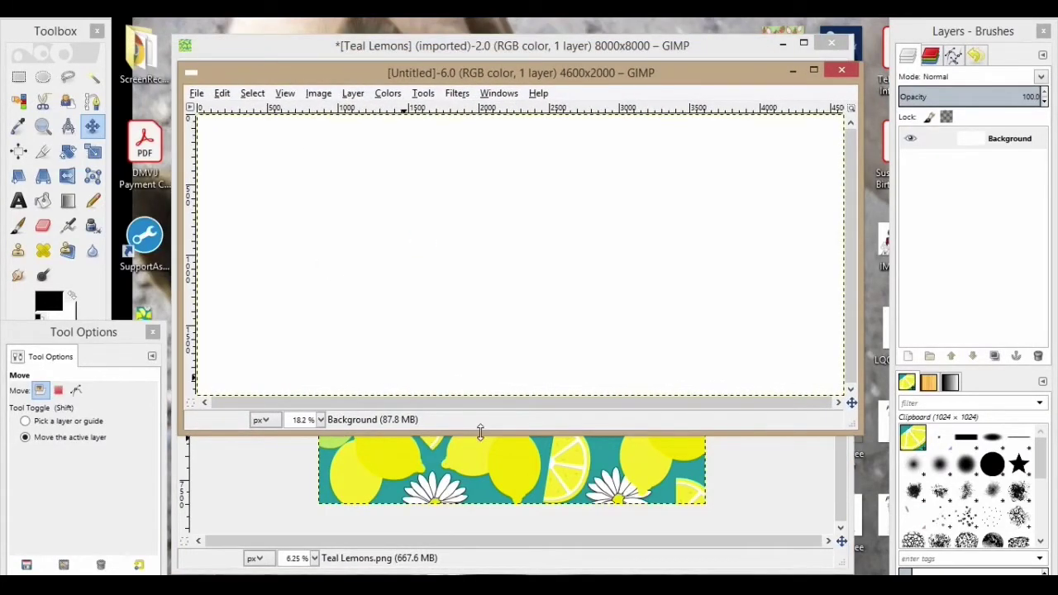
pyautogui.moveTo(481, 433); pyautogui.dragTo(478, 526)
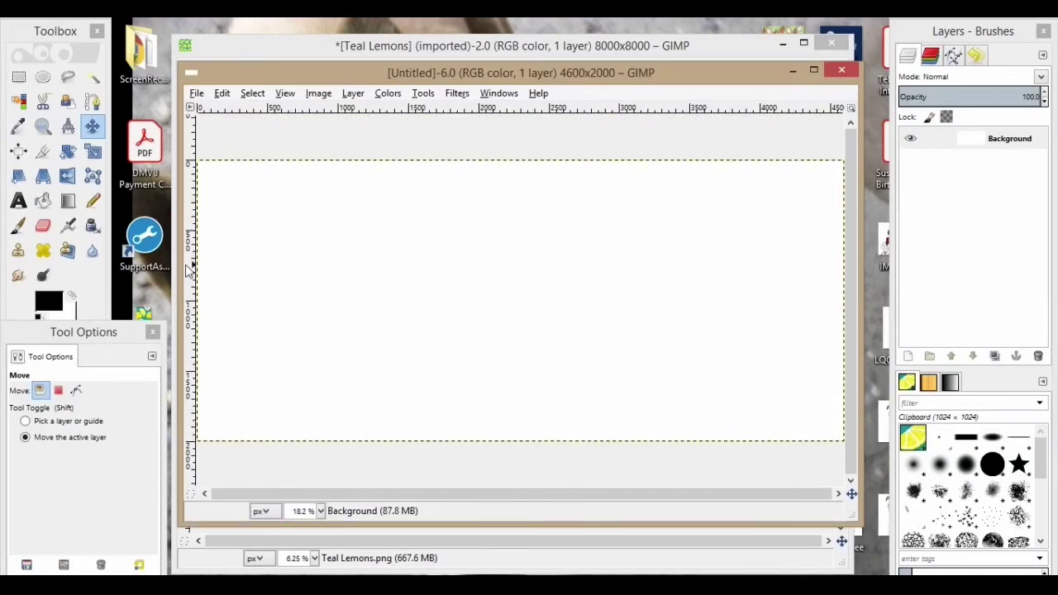
pyautogui.moveTo(174, 262); pyautogui.dragTo(132, 256)
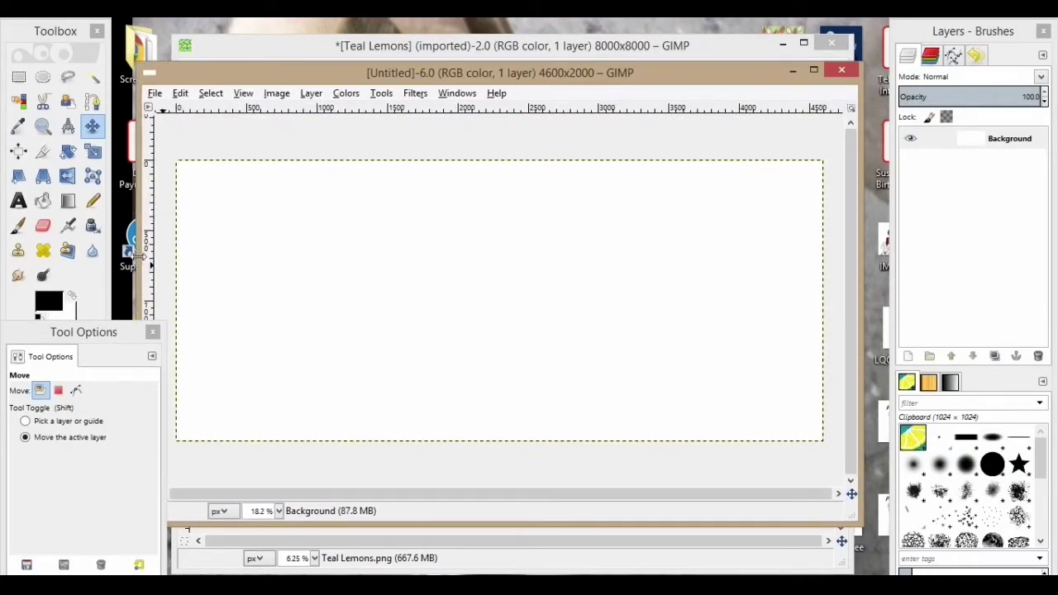
pyautogui.click(181, 94)
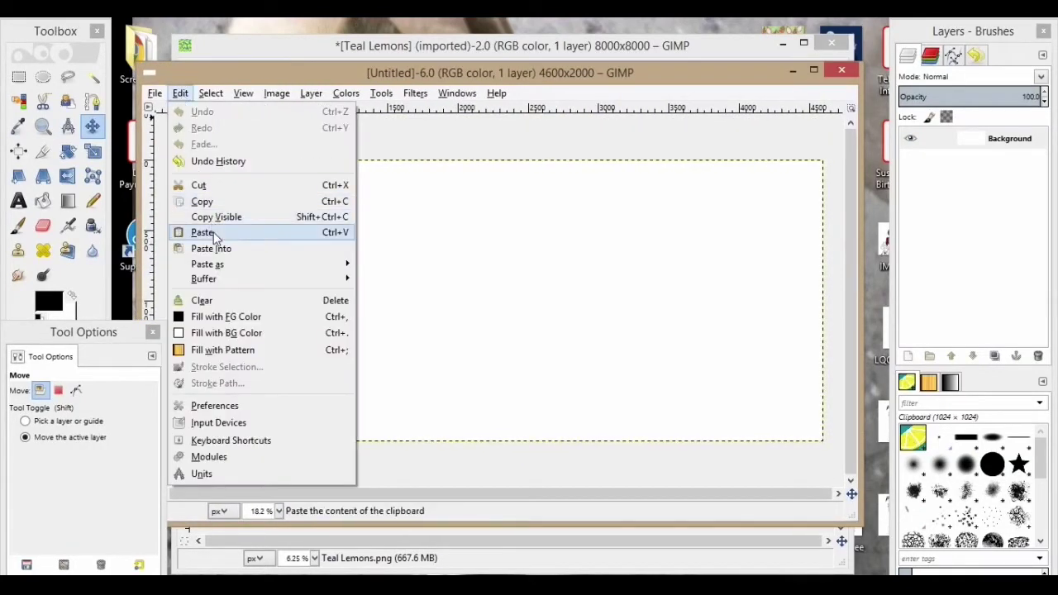
pyautogui.click(207, 233)
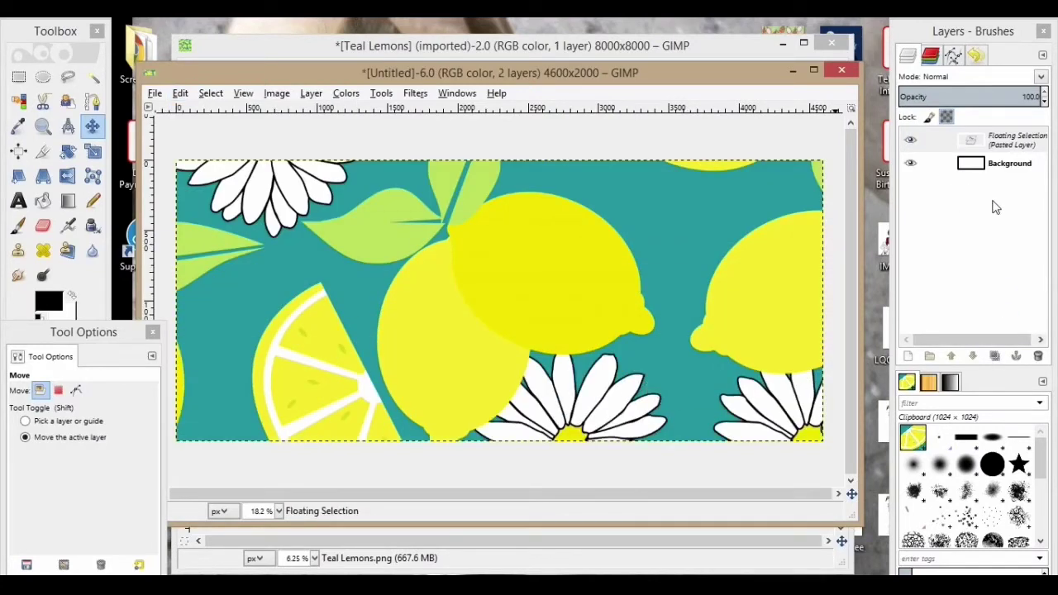
pyautogui.click(907, 356)
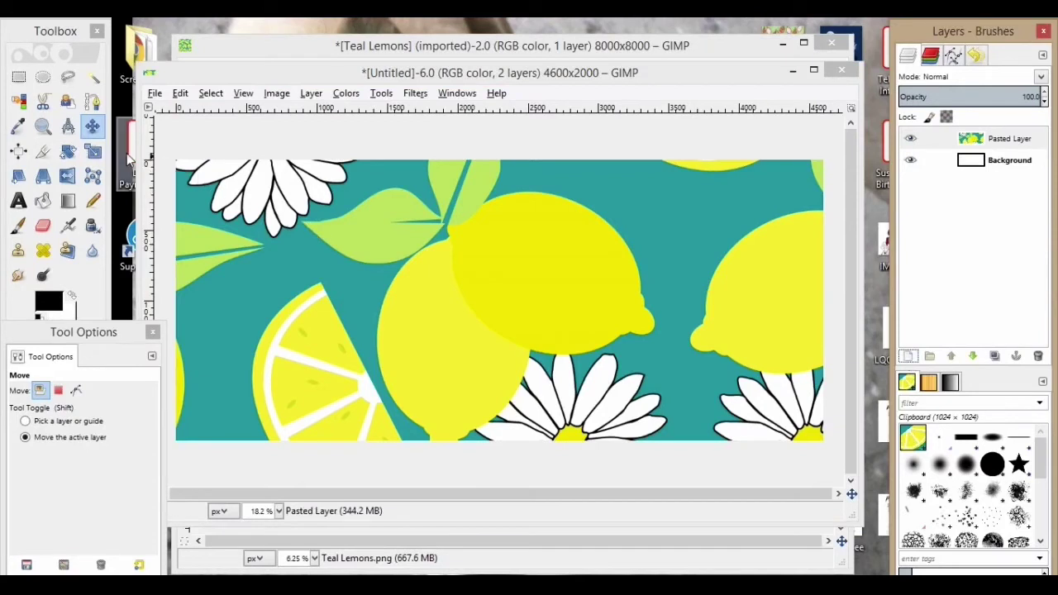
# Step: Scale the pasted lemon layer down to 4629 × 3710 px
pyautogui.click(92, 154)
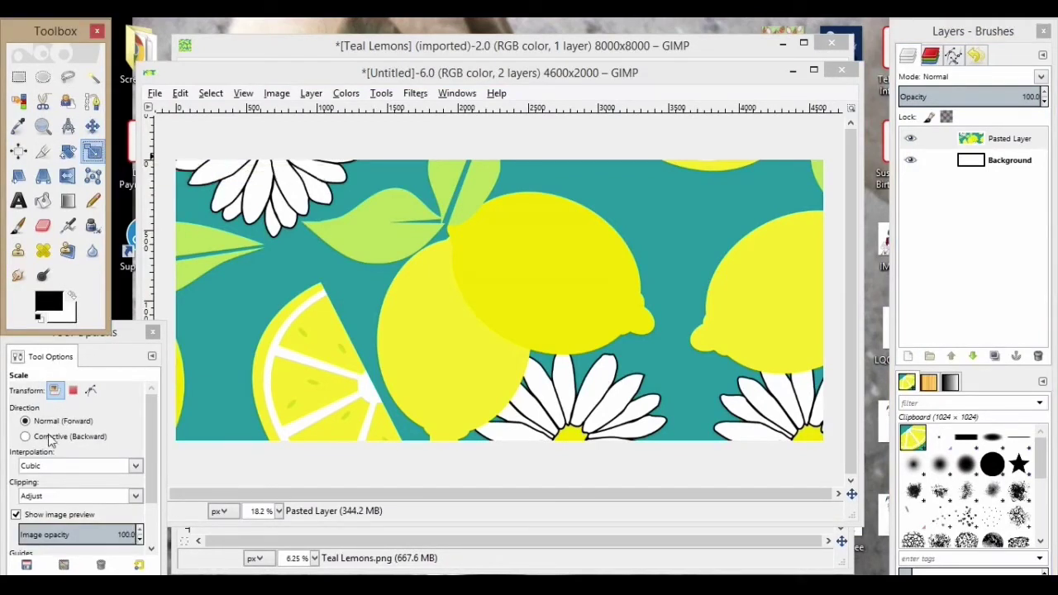
pyautogui.click(310, 305)
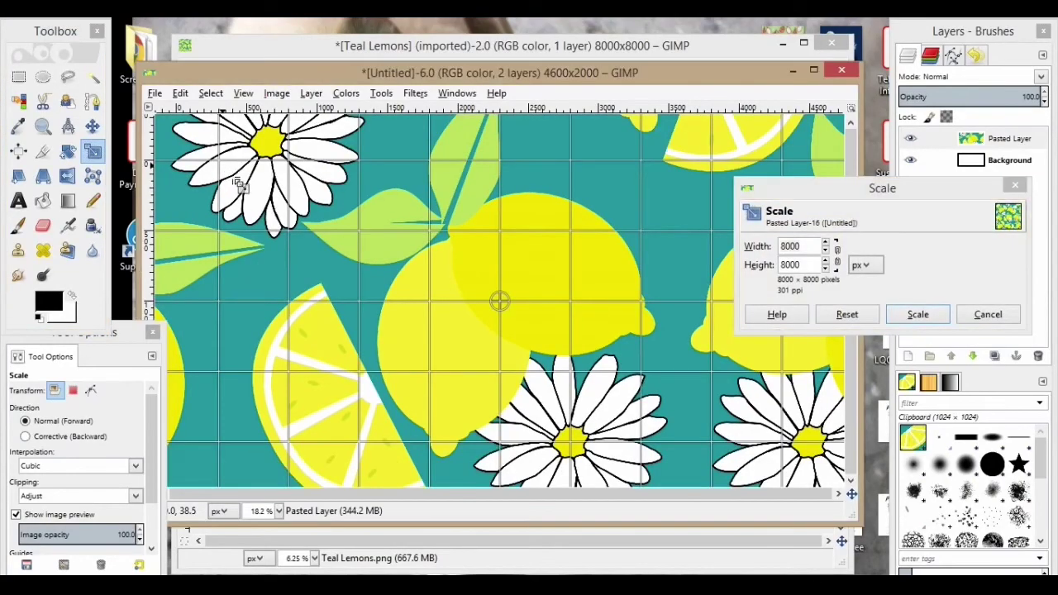
pyautogui.moveTo(236, 180); pyautogui.dragTo(564, 467)
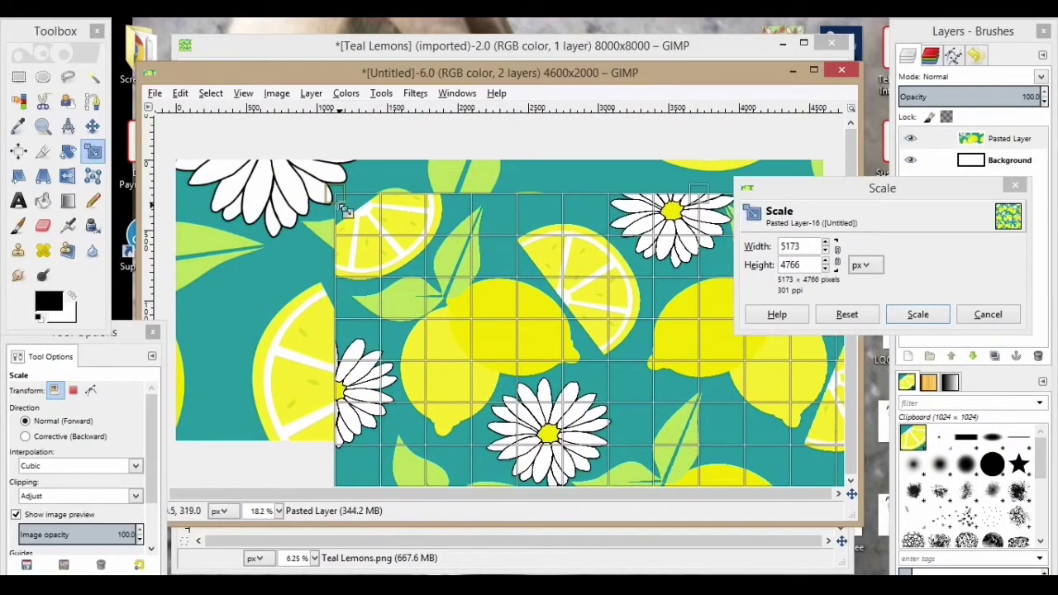
pyautogui.moveTo(342, 207); pyautogui.dragTo(419, 351)
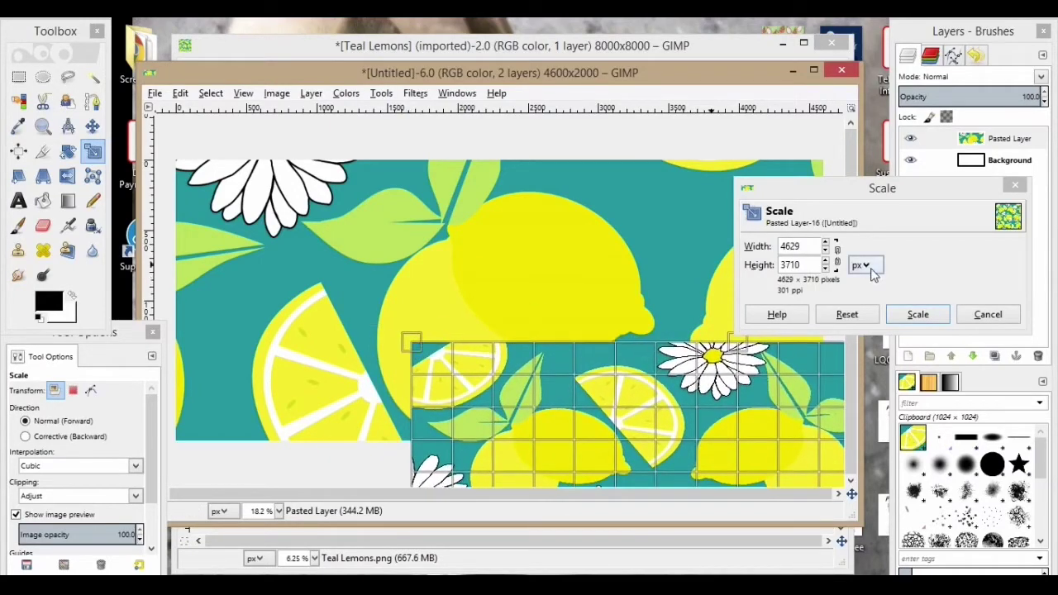
pyautogui.click(917, 314)
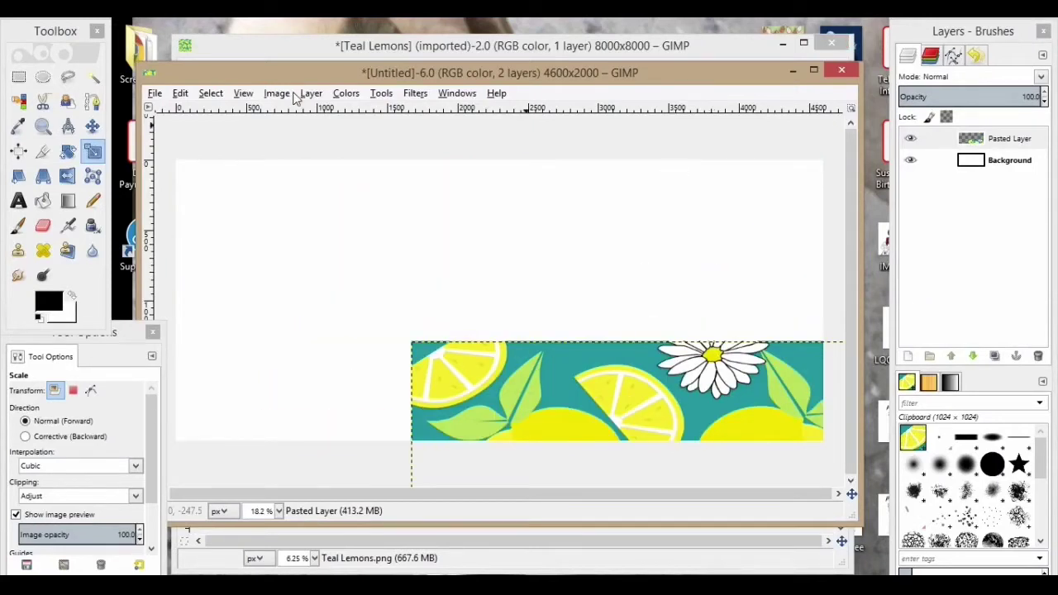
# Step: Move the pasted layer over the canvas so the lemon pattern covers it, extending slightly above its upper edge
pyautogui.click(92, 129)
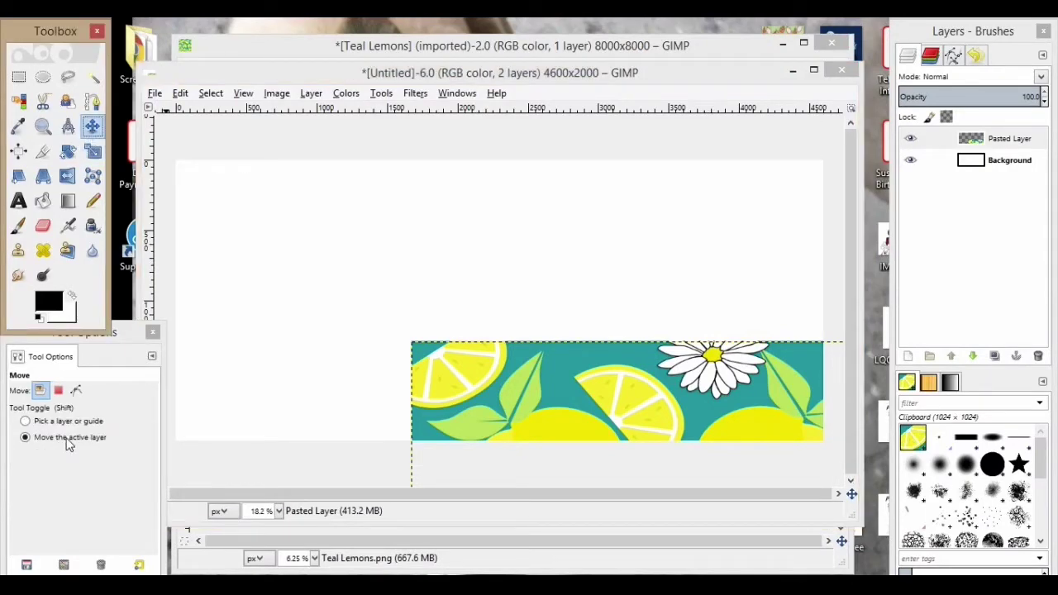
pyautogui.moveTo(518, 411); pyautogui.dragTo(396, 297)
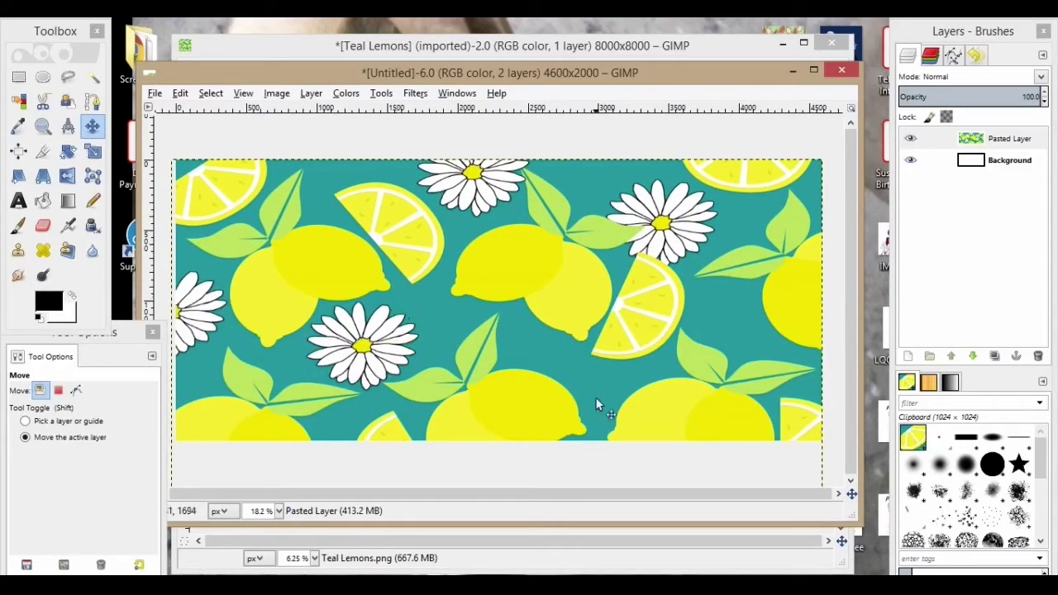
pyautogui.moveTo(590, 381); pyautogui.dragTo(587, 360)
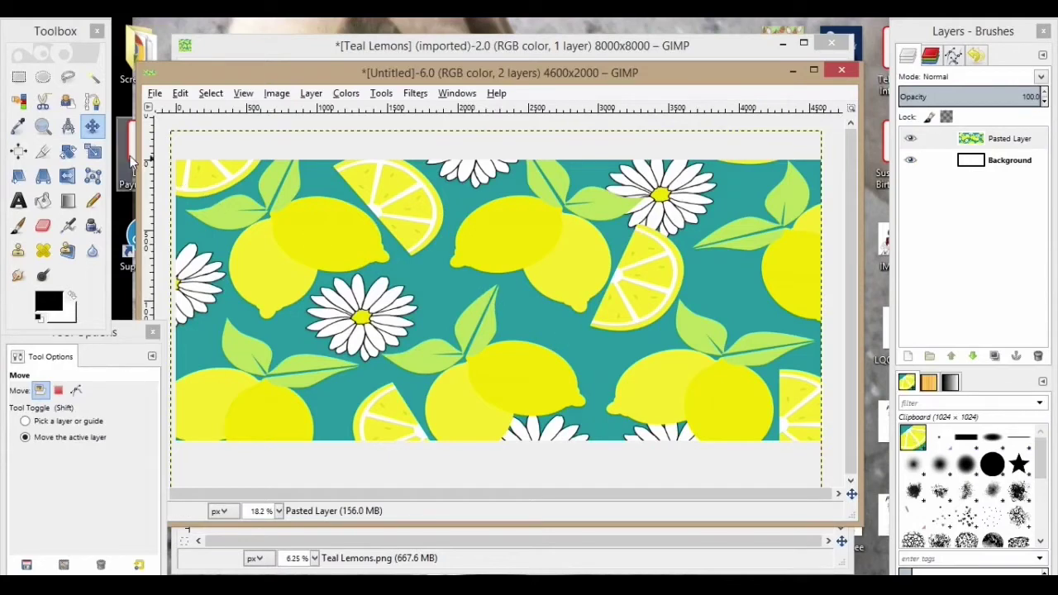
pyautogui.click(92, 149)
pyautogui.click(91, 149)
pyautogui.click(372, 331)
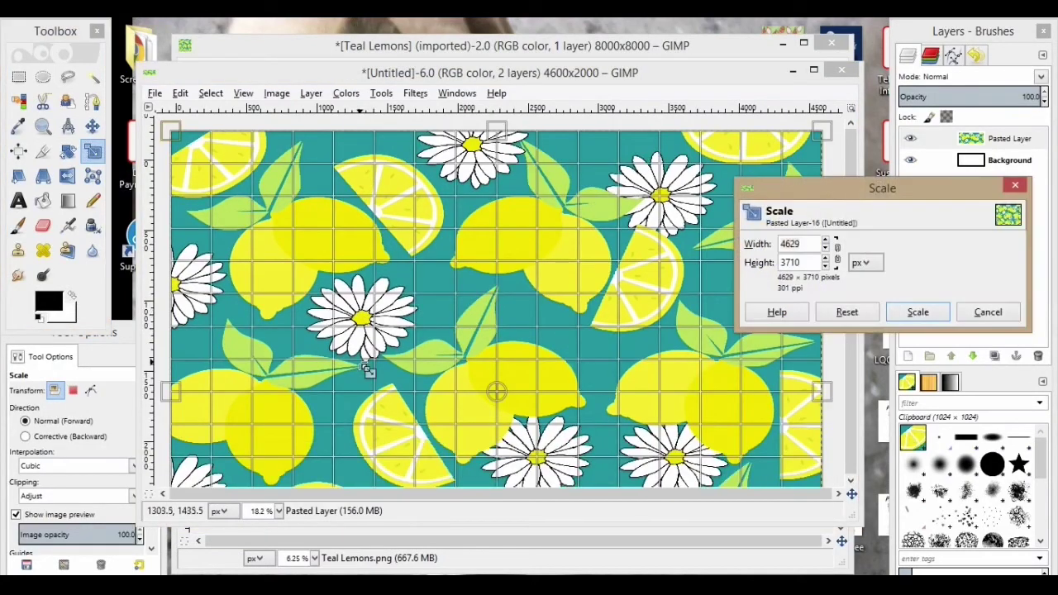
pyautogui.moveTo(168, 140); pyautogui.dragTo(177, 179)
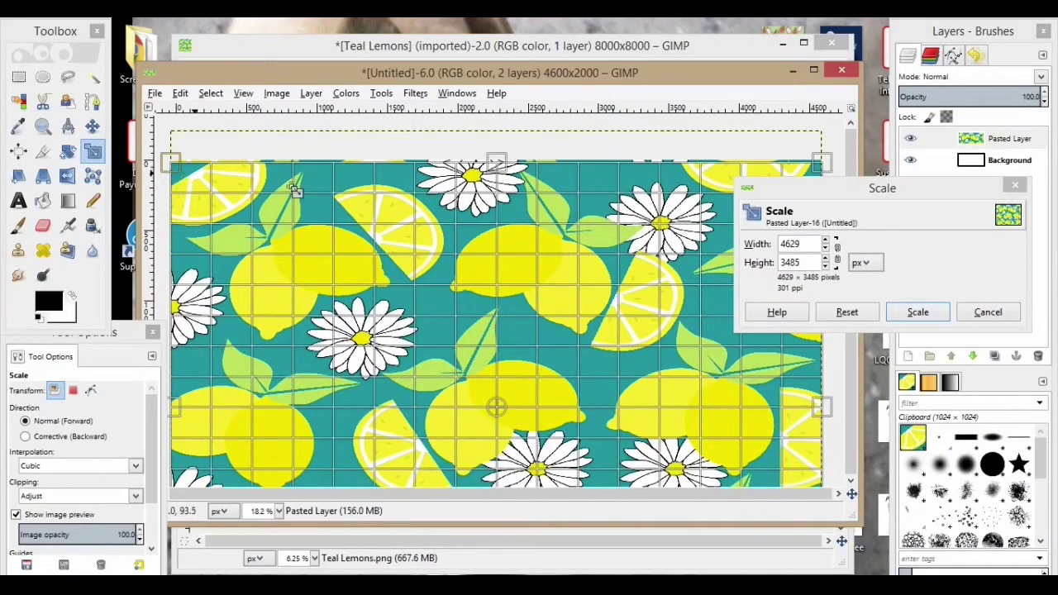
pyautogui.click(988, 312)
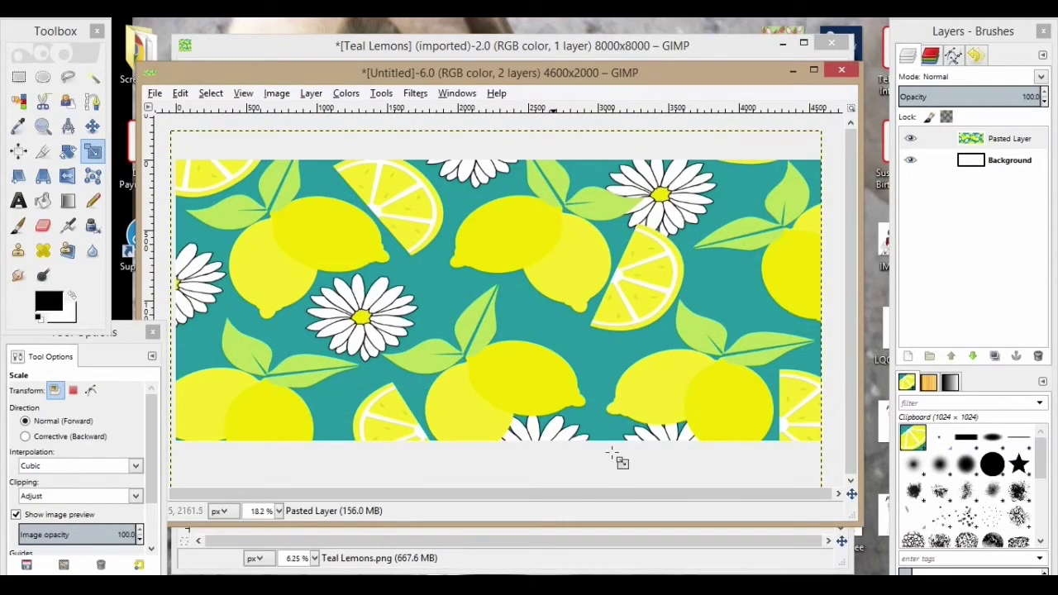
# Step: Export the design to the Desktop as Mug.png, and close the untitled image, discarding its changes
pyautogui.click(968, 165)
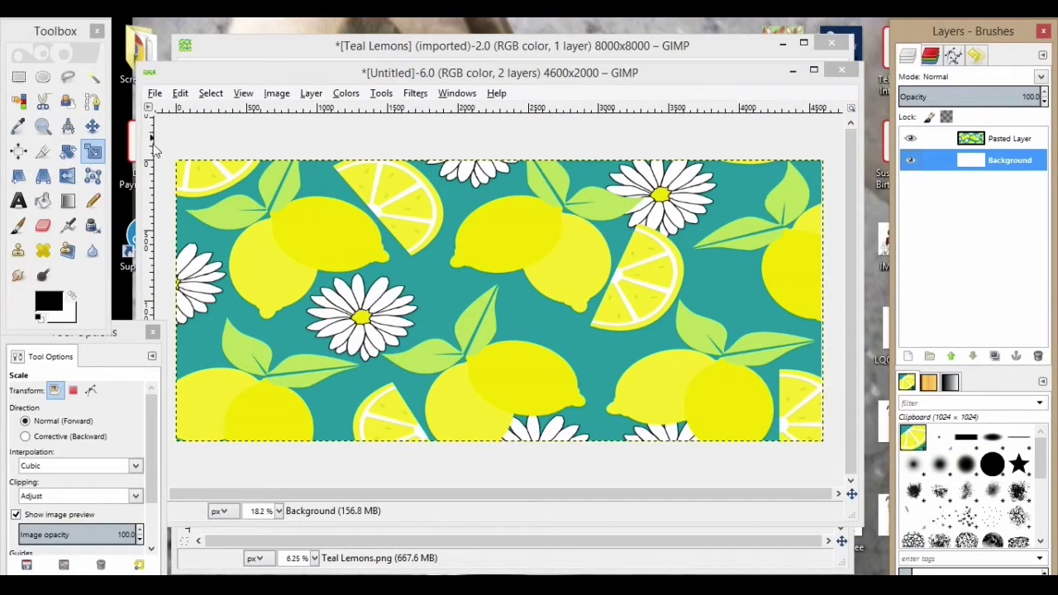
pyautogui.click(157, 95)
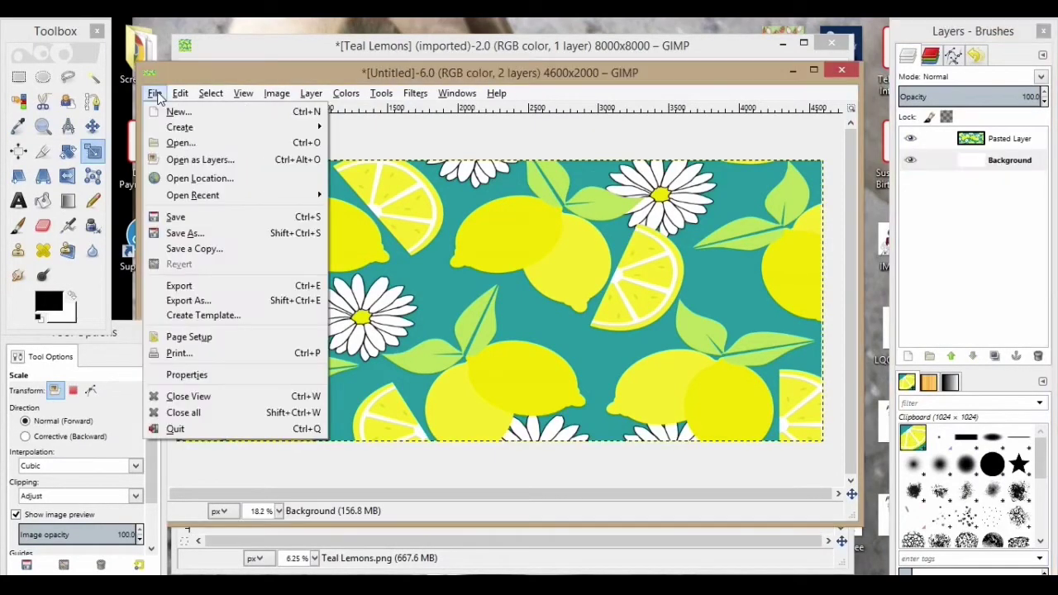
pyautogui.click(202, 303)
pyautogui.press('BackSpace')
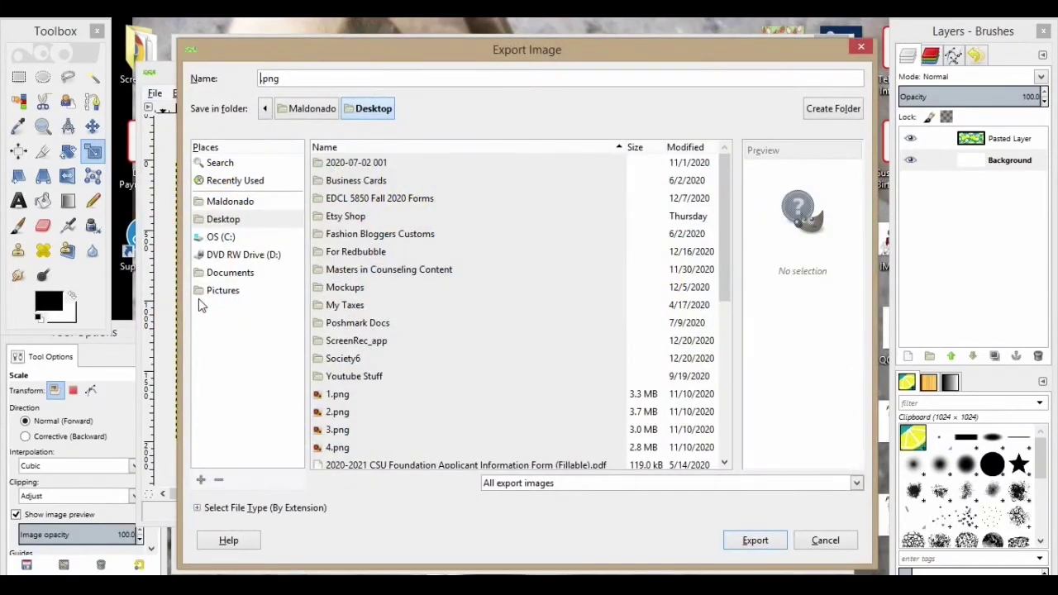
pyautogui.write('Mug')
pyautogui.click(213, 220)
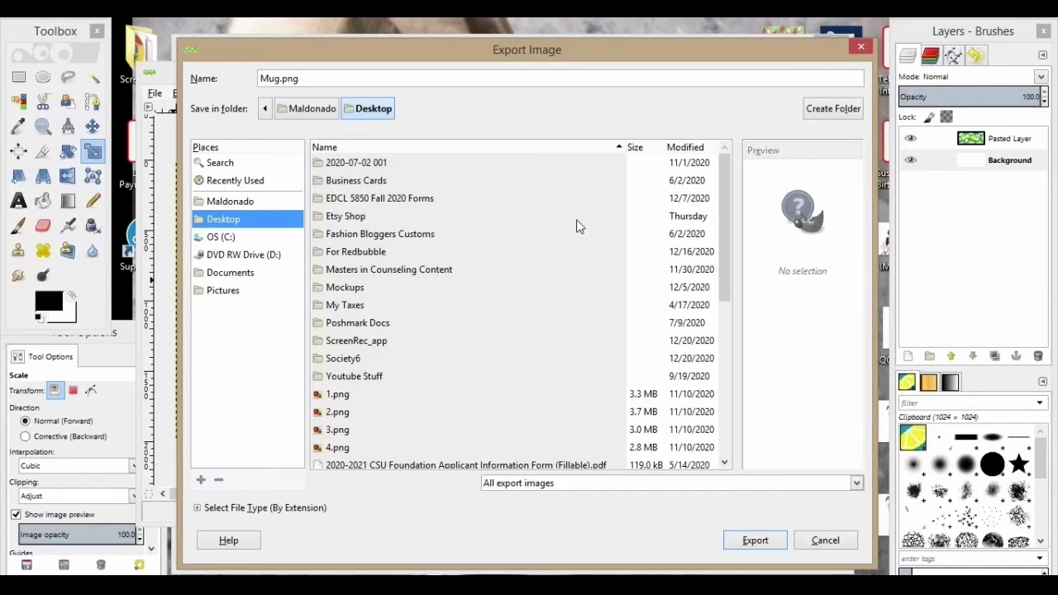
pyautogui.click(755, 542)
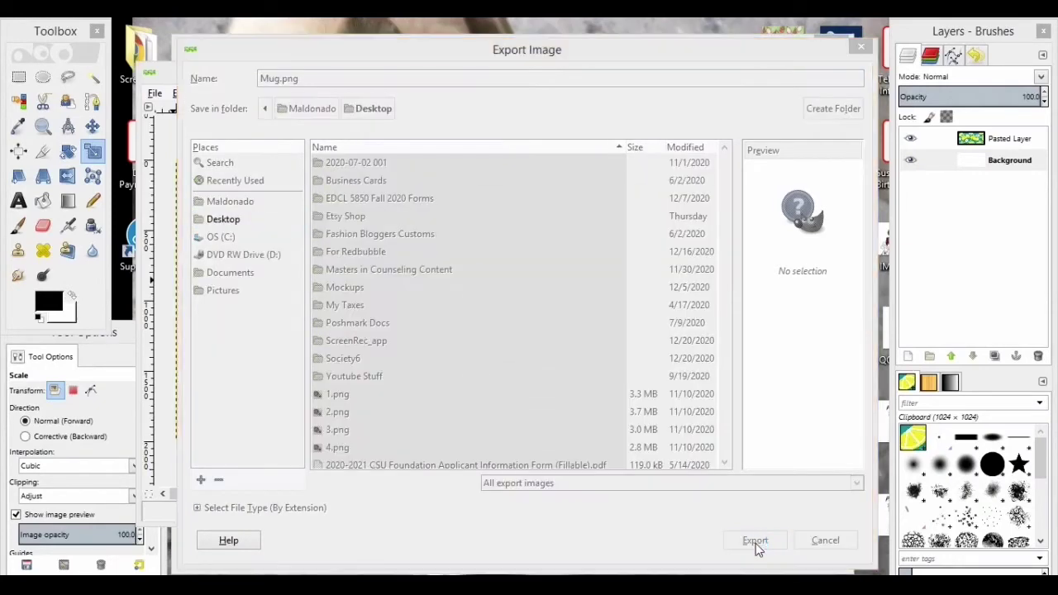
pyautogui.click(555, 455)
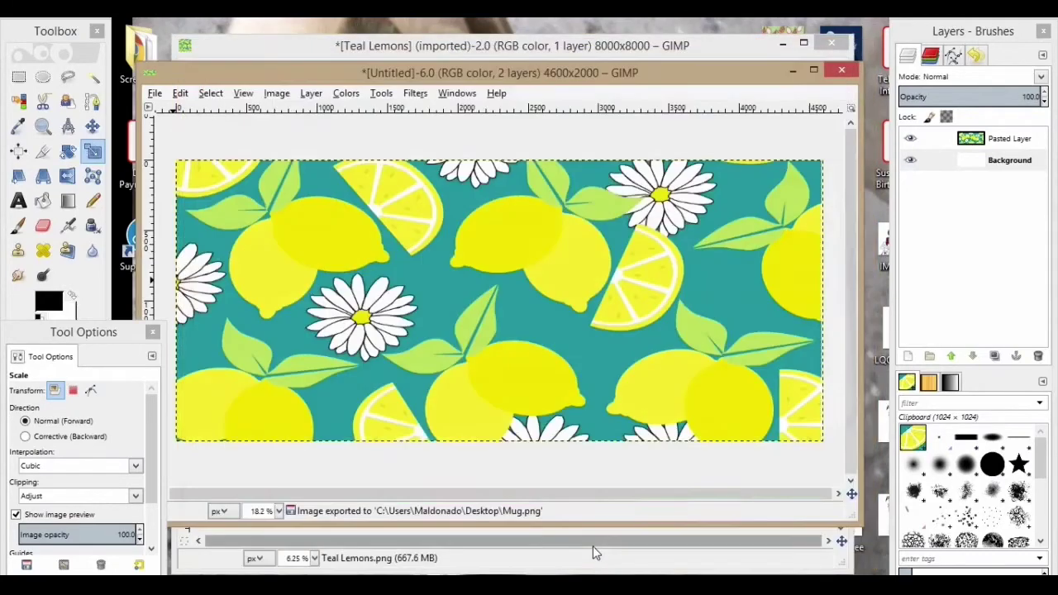
pyautogui.click(842, 71)
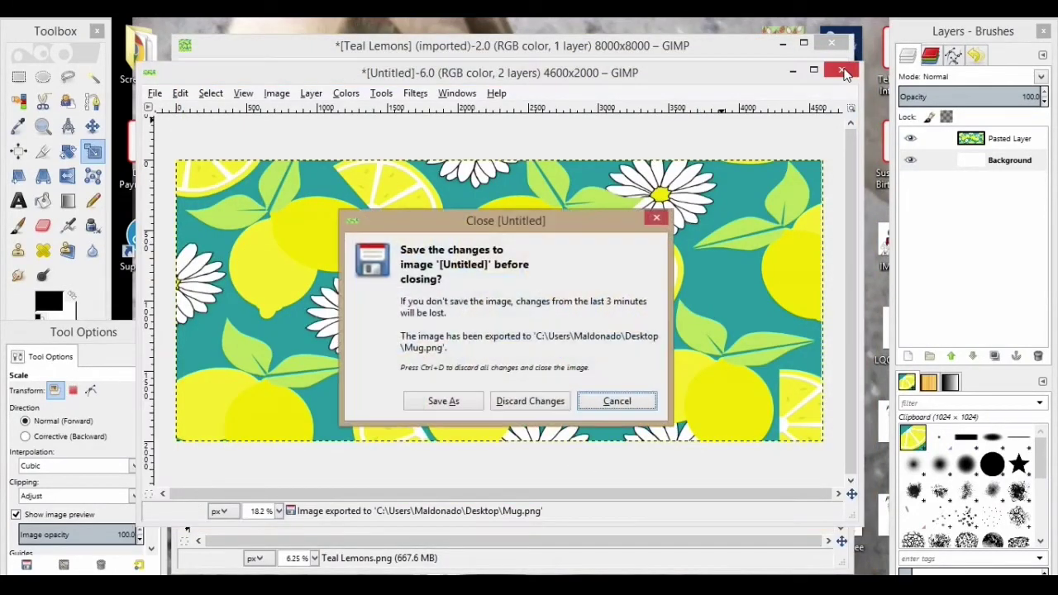
pyautogui.click(522, 402)
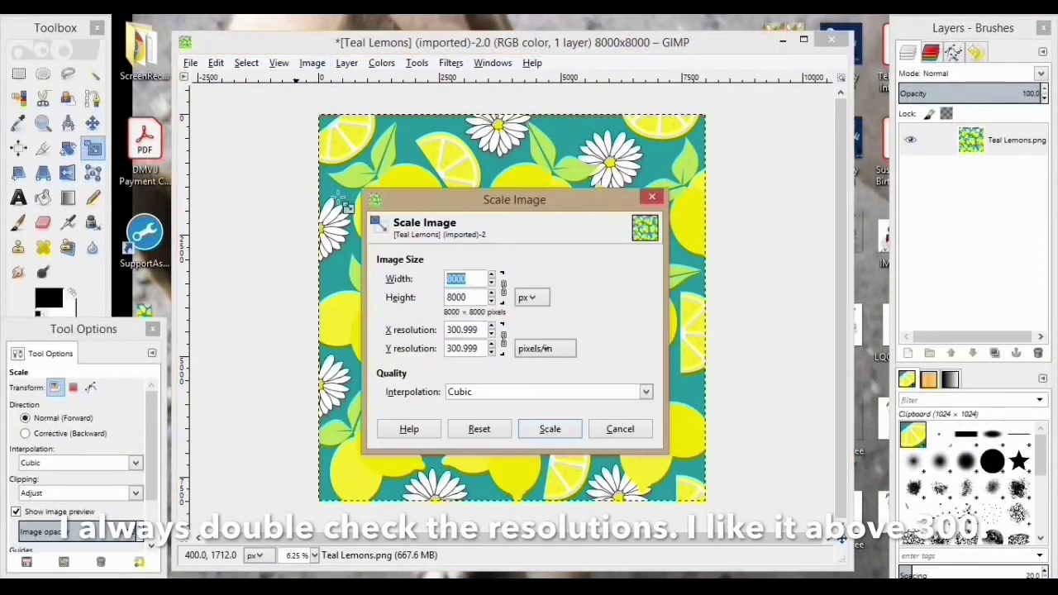
# Step: Close the Teal Lemons scale settings without changes and paste the copied pattern into that image
pyautogui.click(619, 427)
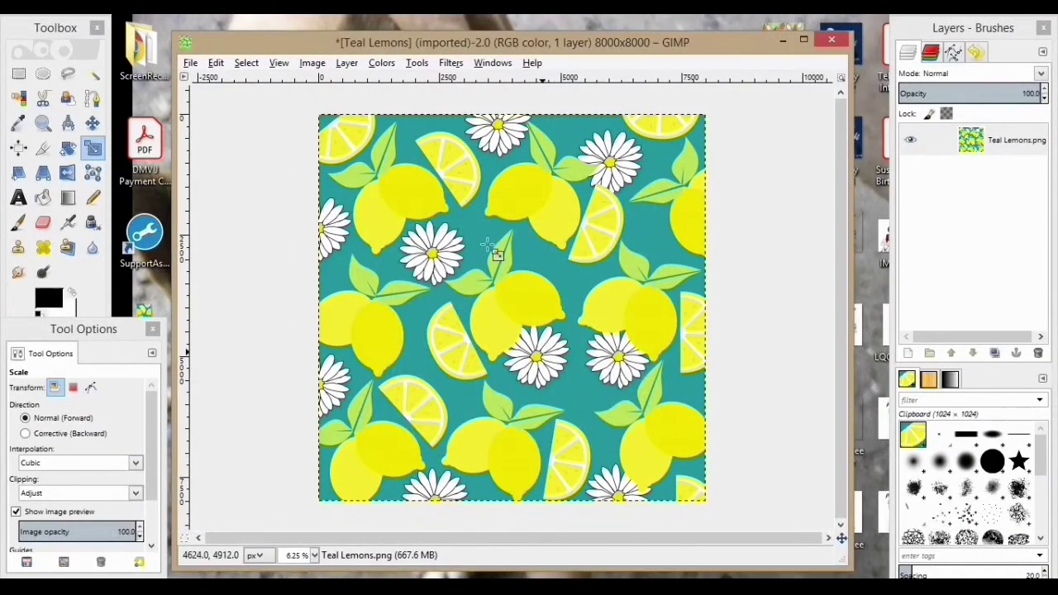
pyautogui.click(216, 63)
pyautogui.click(236, 196)
# Step: Create a new blank image 3700 px wide and 7400 px high
pyautogui.click(190, 63)
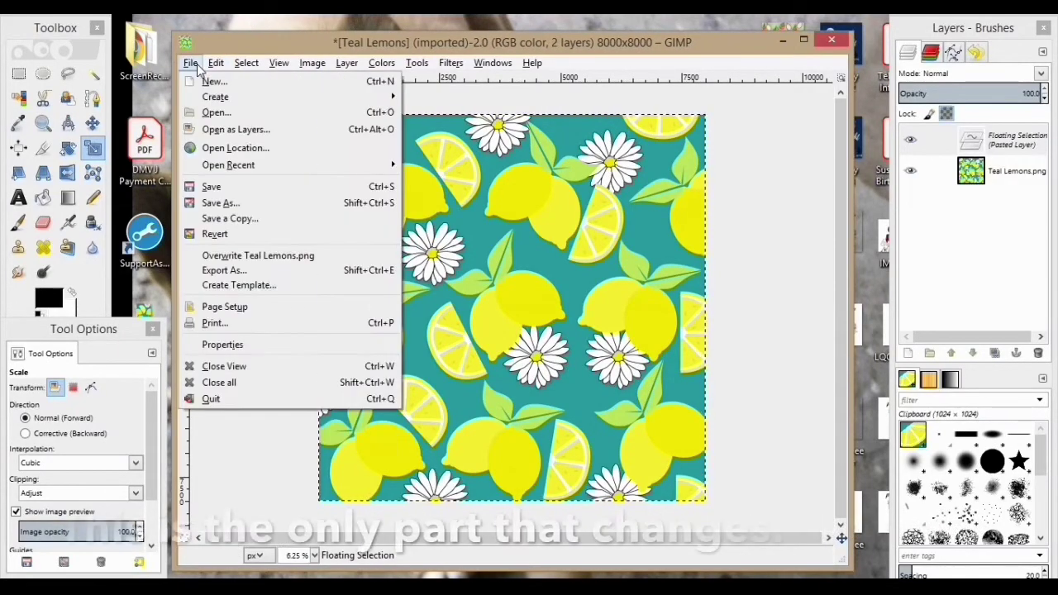
pyautogui.click(204, 83)
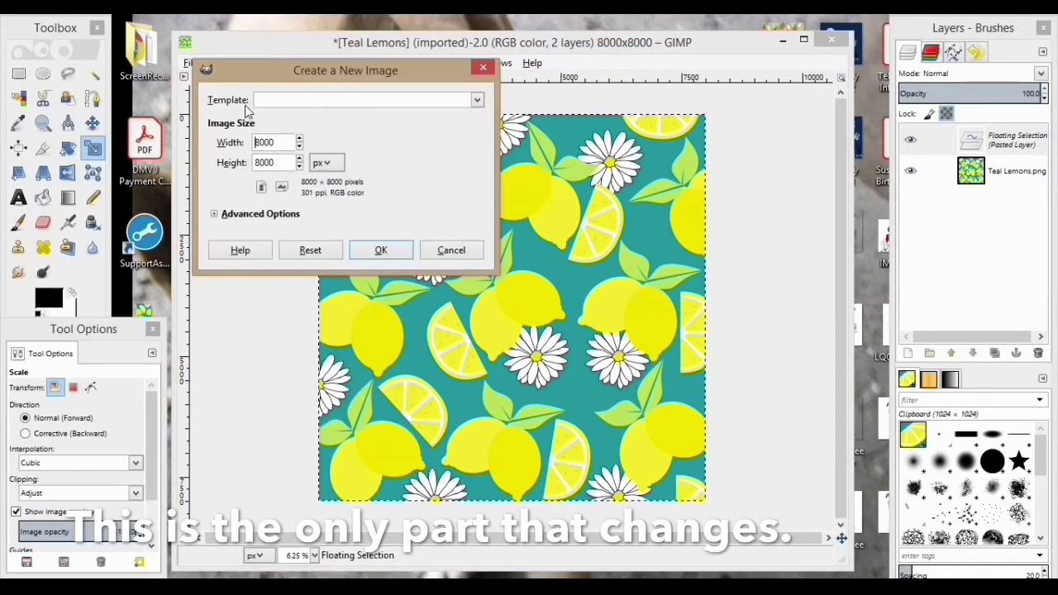
pyautogui.click(277, 142)
pyautogui.press('BackSpace')
pyautogui.press('BackSpace')
pyautogui.press('BackSpace')
pyautogui.press('BackSpace')
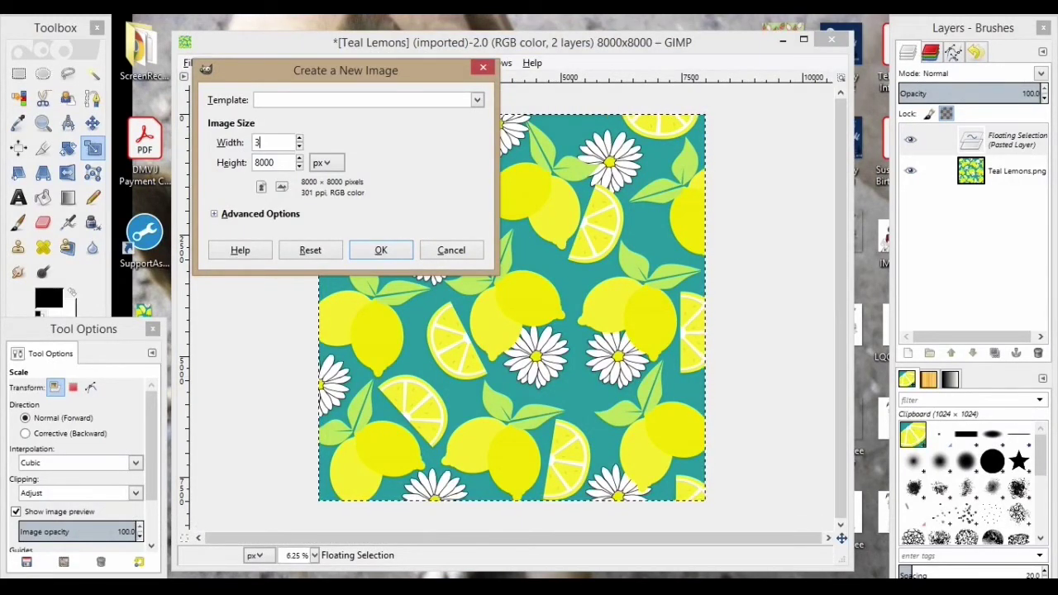
pyautogui.click(287, 162)
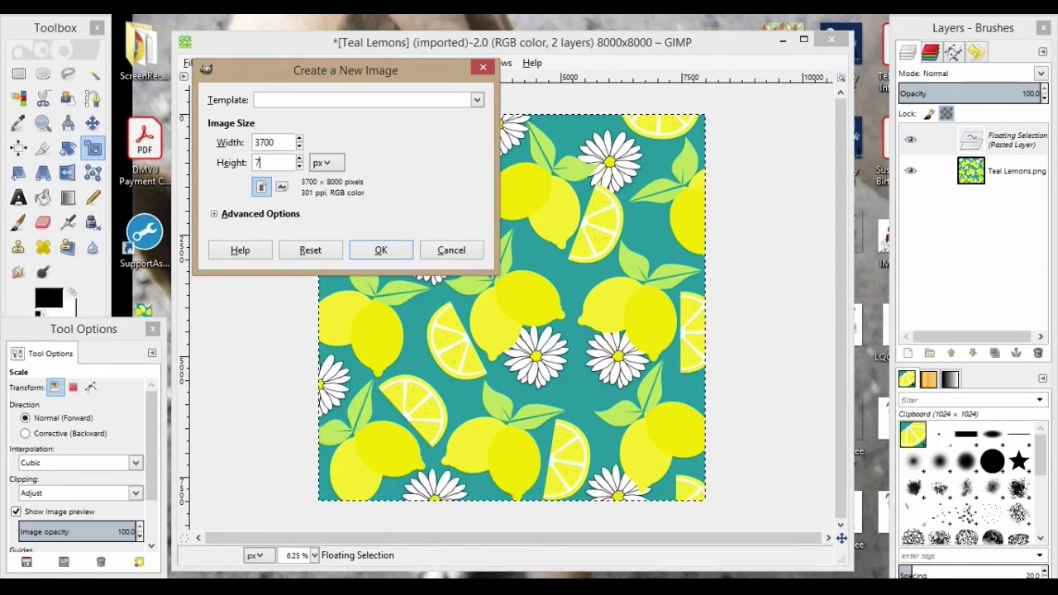
pyautogui.click(380, 249)
pyautogui.click(380, 247)
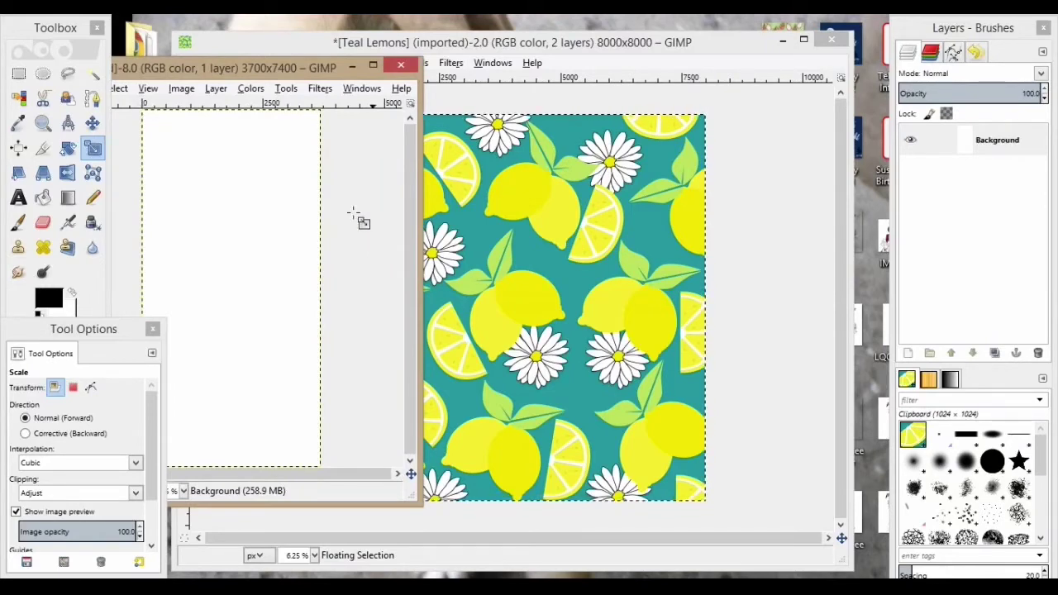
# Step: Reposition and enlarge the new image's window, and paste the copied lemon pattern onto the blank canvas
pyautogui.moveTo(254, 72); pyautogui.dragTo(518, 54)
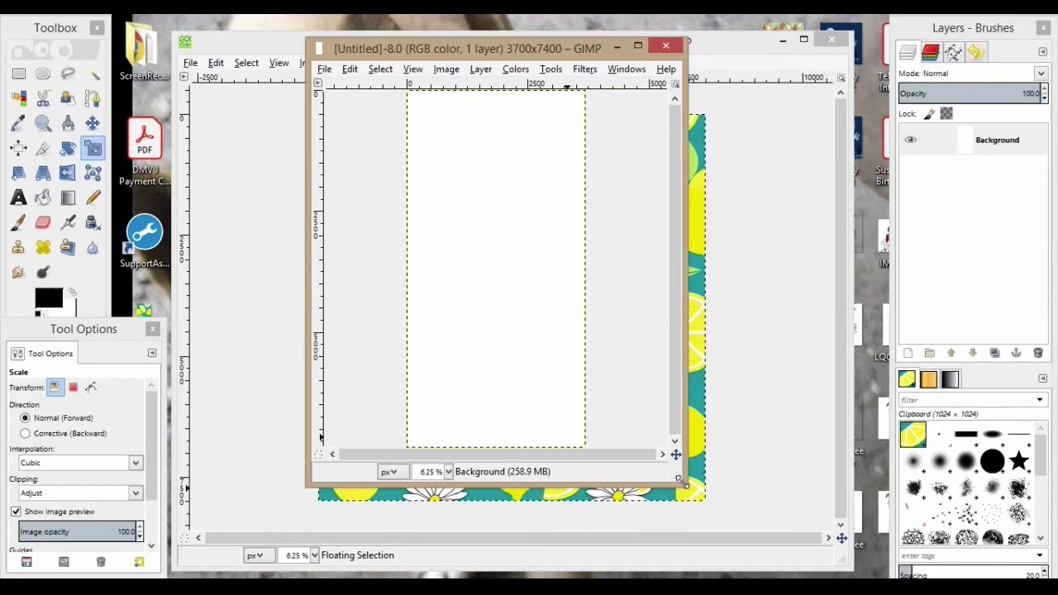
pyautogui.moveTo(698, 498); pyautogui.dragTo(798, 578)
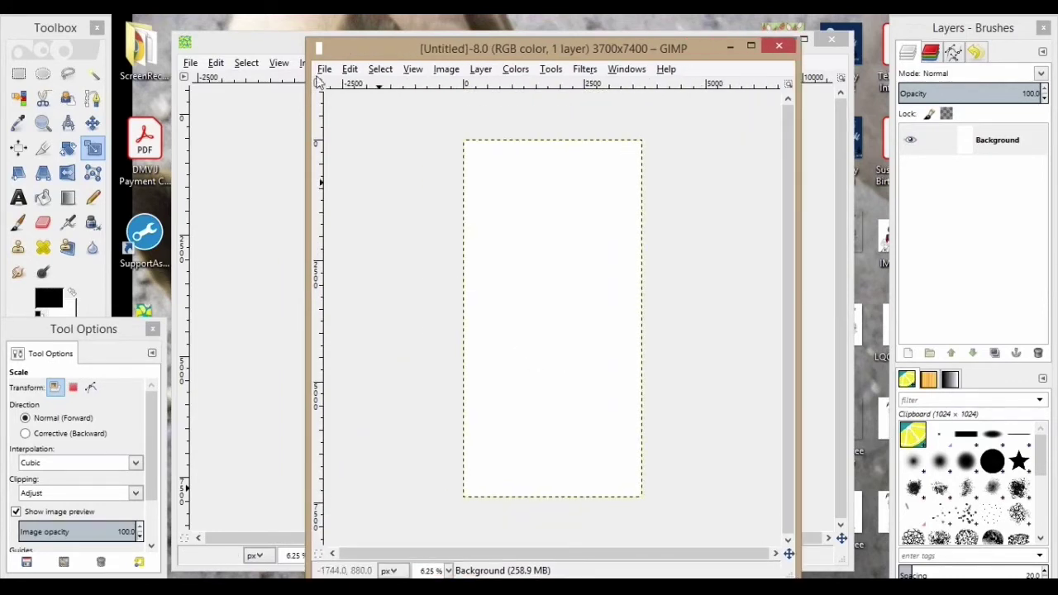
pyautogui.moveTo(307, 225); pyautogui.dragTo(196, 232)
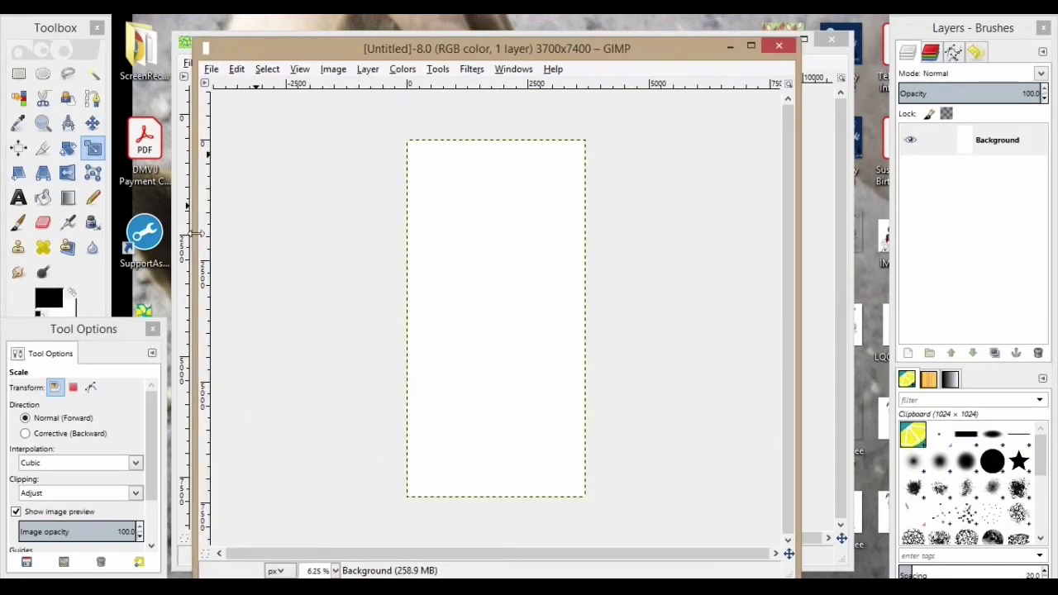
pyautogui.click(238, 71)
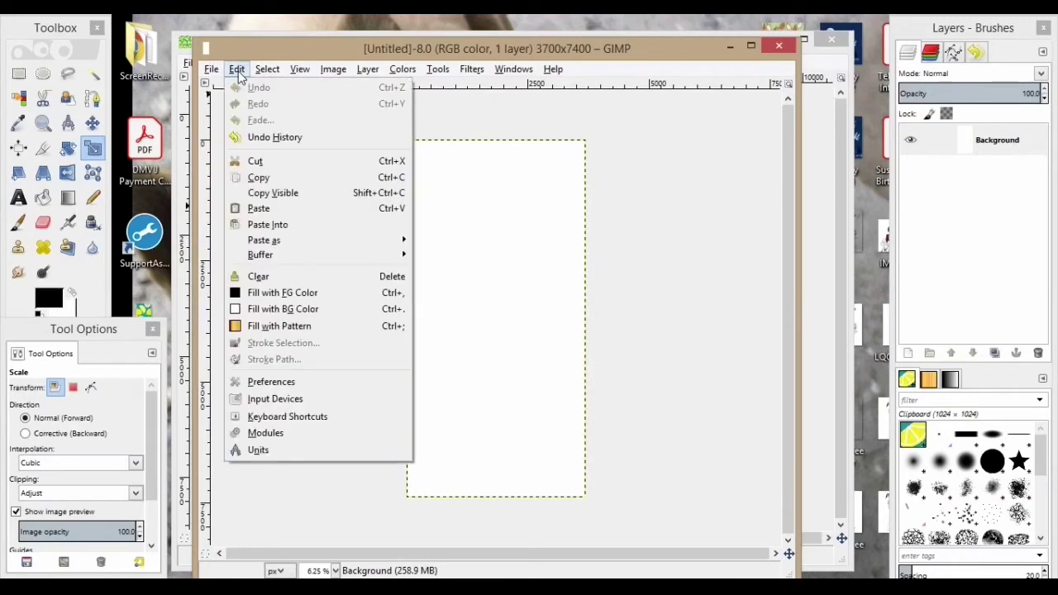
pyautogui.click(264, 207)
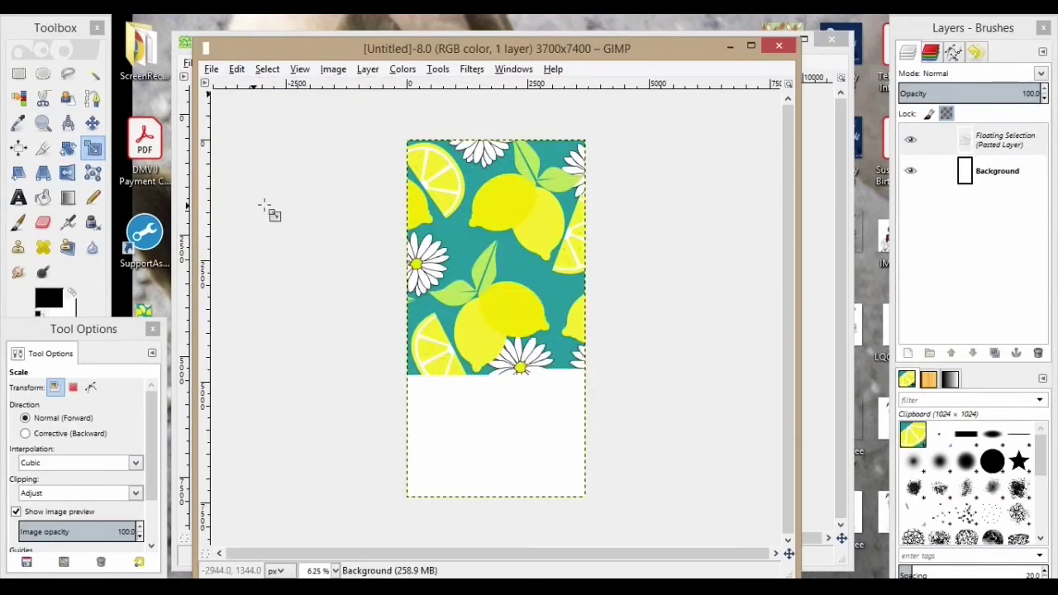
# Step: Convert the floating pasted pattern into its own layer and make the Background layer active
pyautogui.click(988, 175)
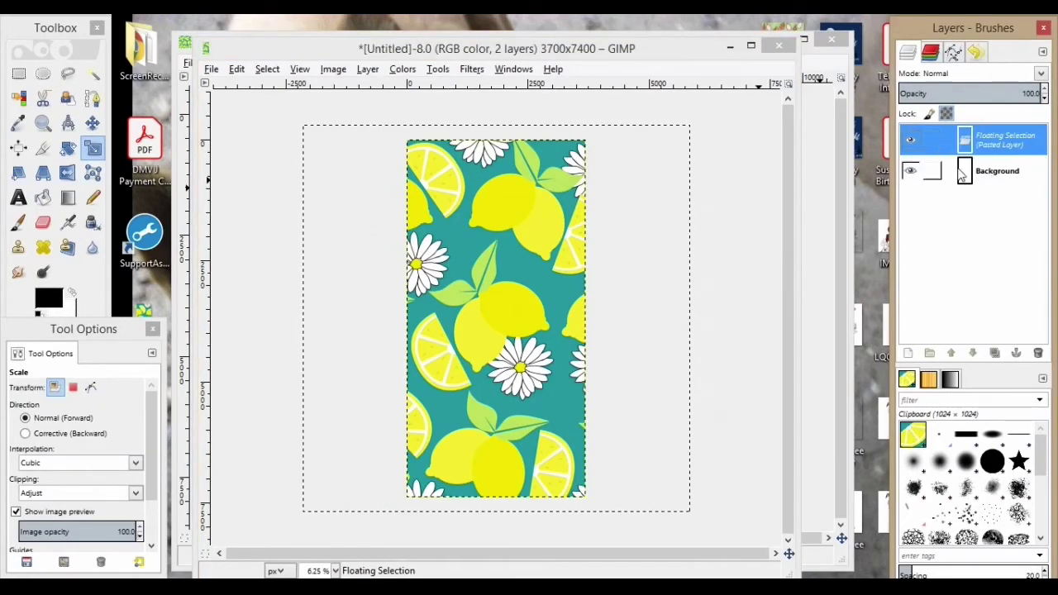
pyautogui.click(908, 353)
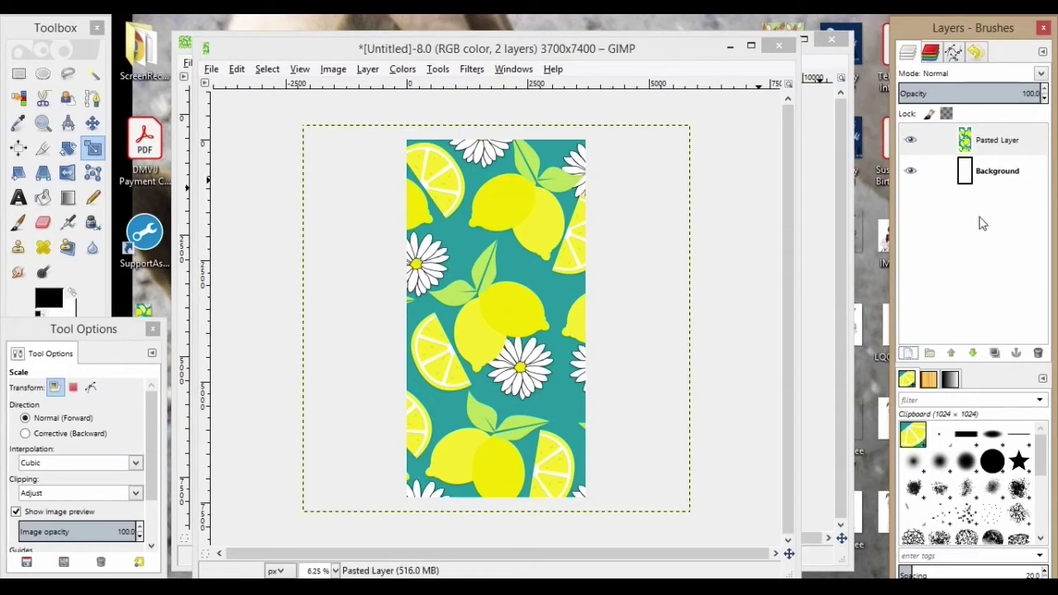
pyautogui.click(996, 181)
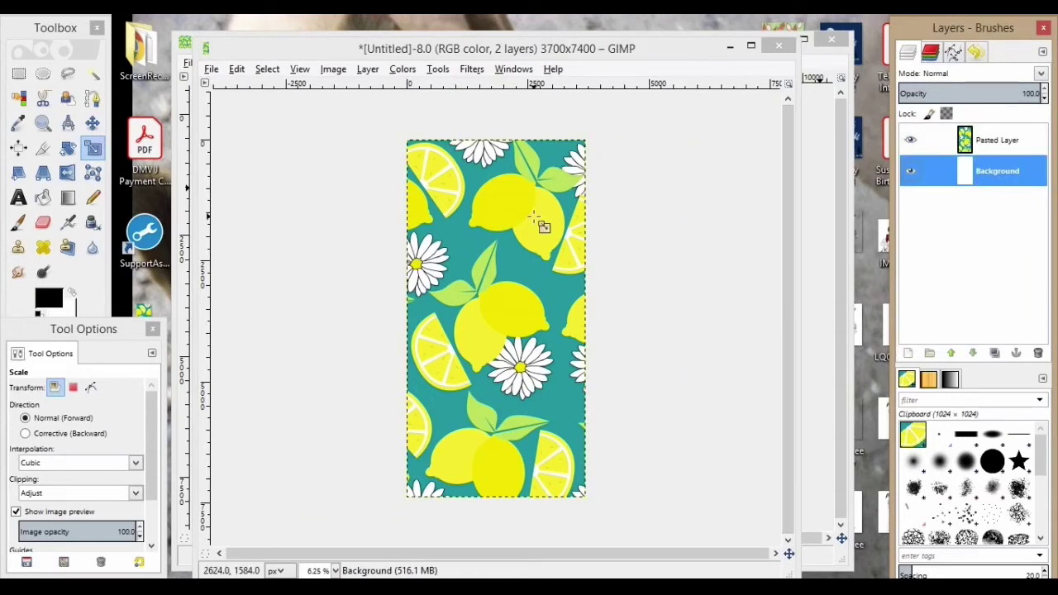
# Step: Set up an export of the towel design to the Desktop under the name Beach Towel.png
pyautogui.click(217, 74)
pyautogui.click(213, 71)
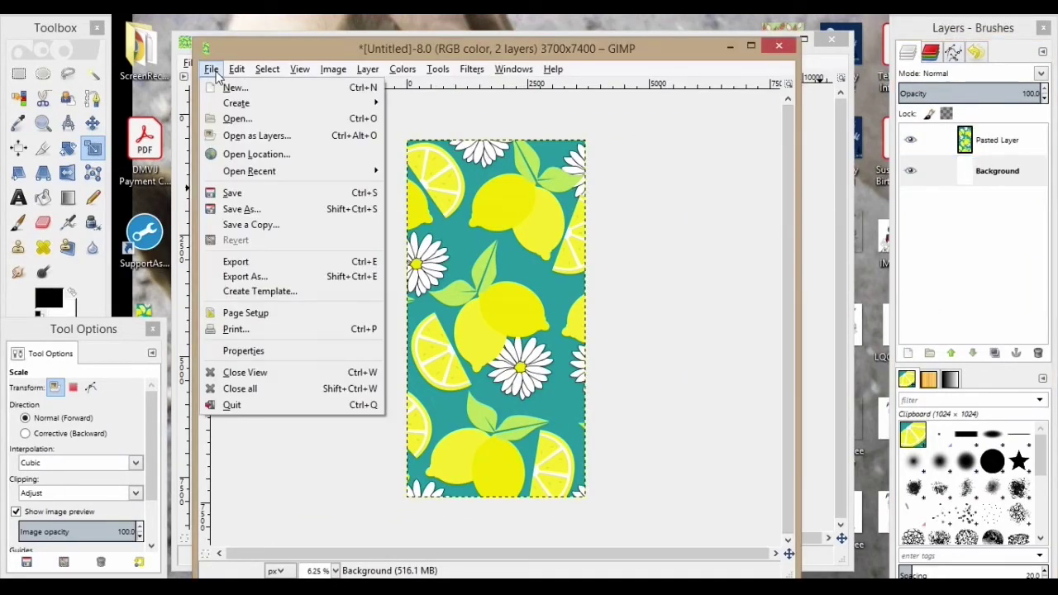
pyautogui.click(246, 277)
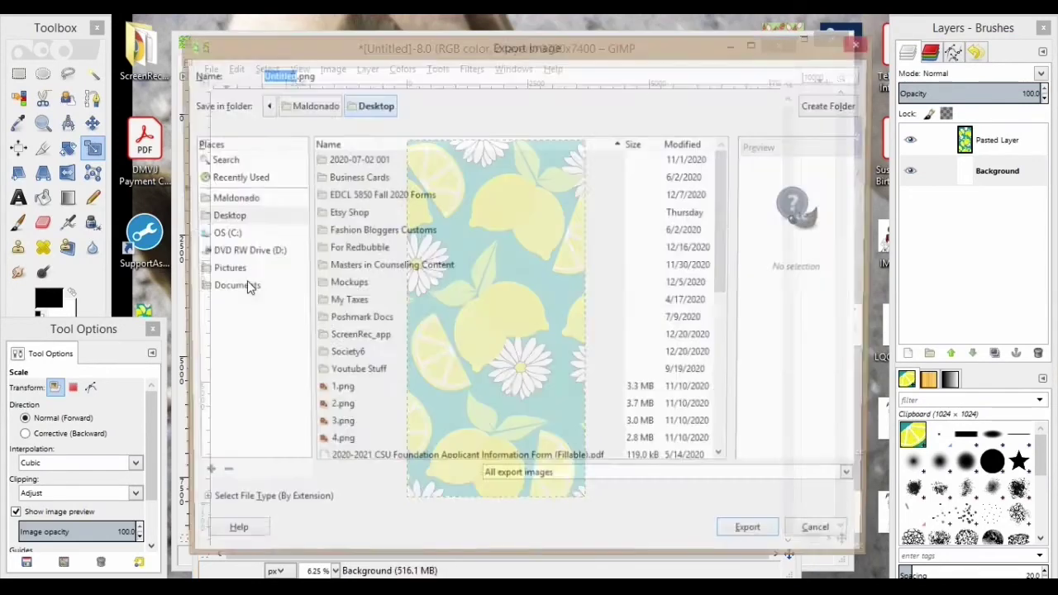
pyautogui.click(247, 286)
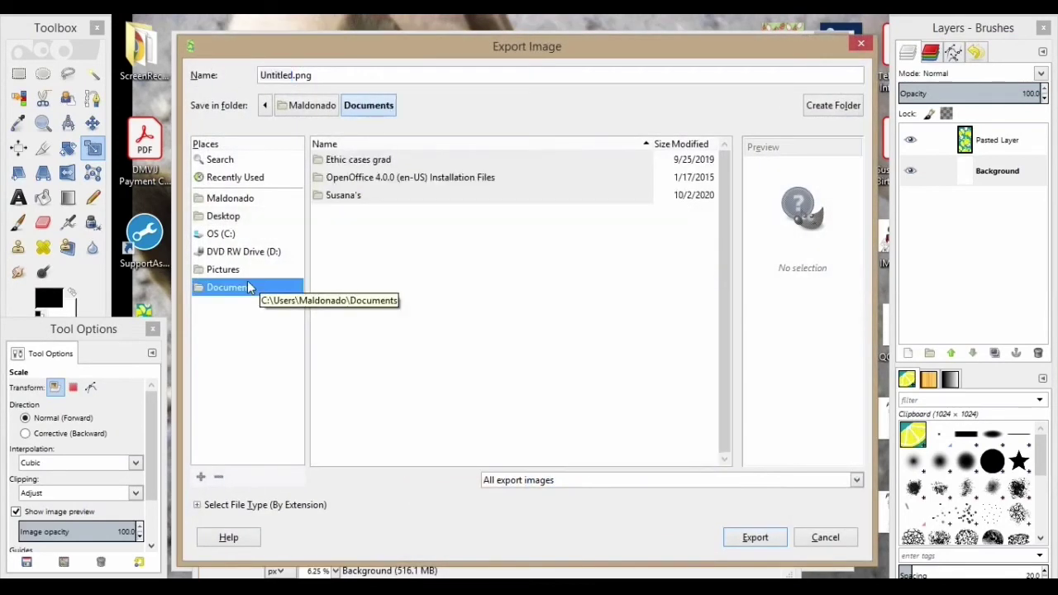
pyautogui.click(226, 201)
pyautogui.click(224, 215)
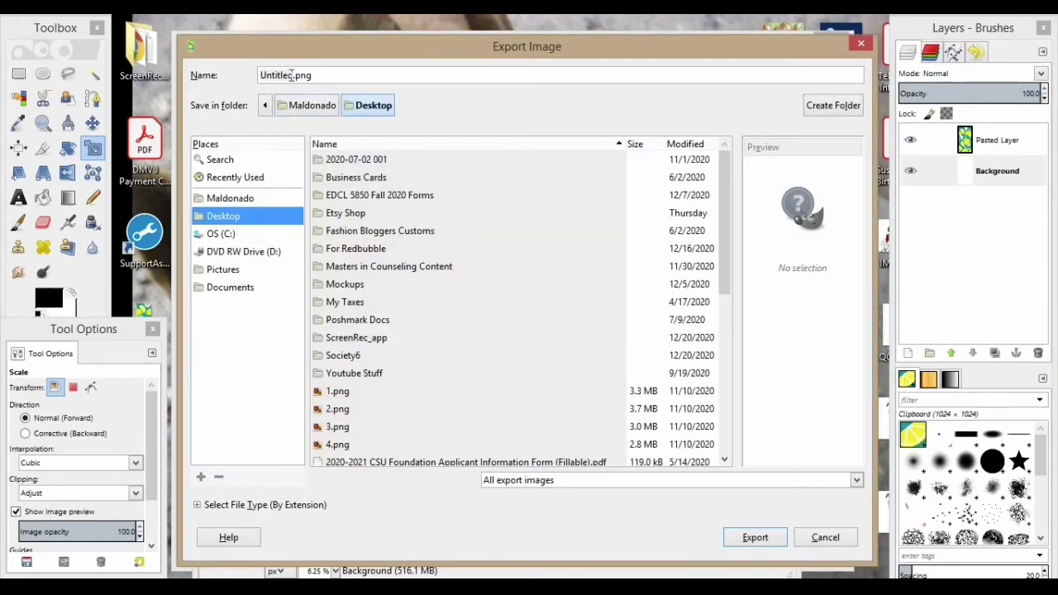
pyautogui.press('BackSpace')
pyautogui.press('BackSpace')
pyautogui.press('BackSpace')
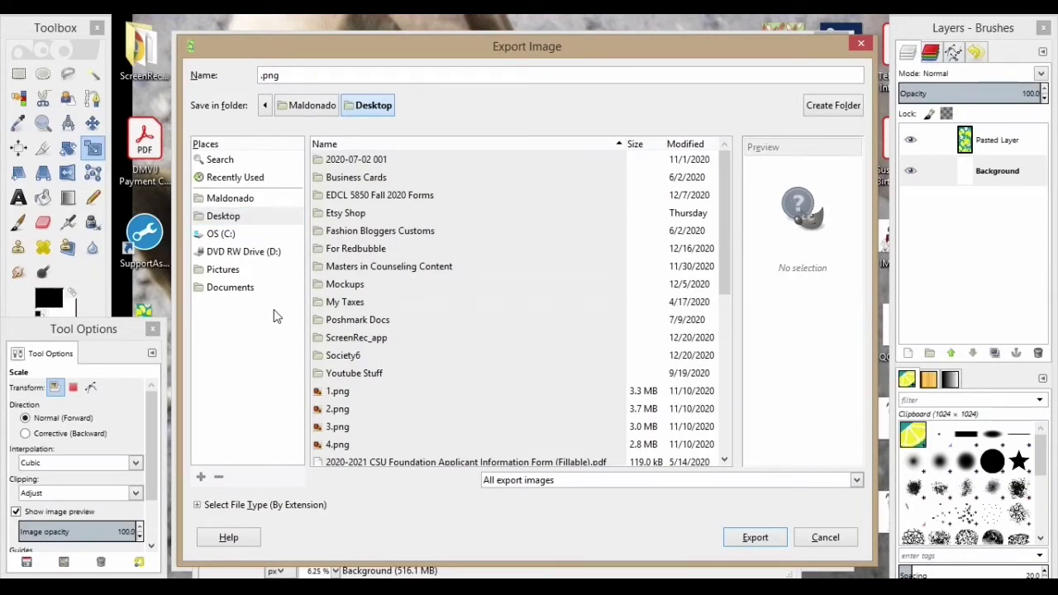
pyautogui.write('Beach Towel')
pyautogui.click(231, 217)
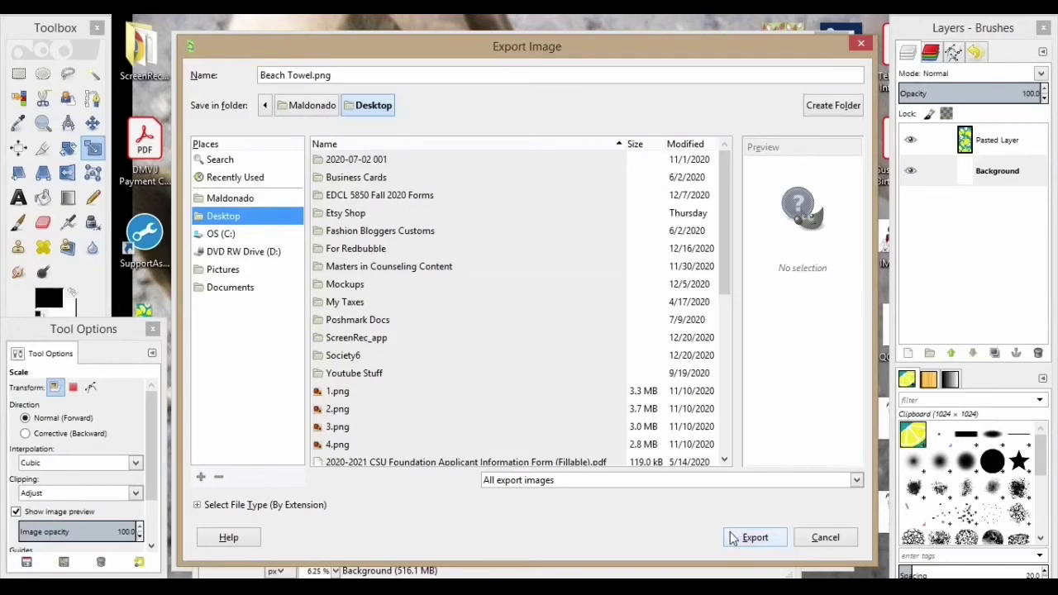
# Step: Export the design with the existing PNG options and close the untitled image, discarding its changes
pyautogui.click(755, 538)
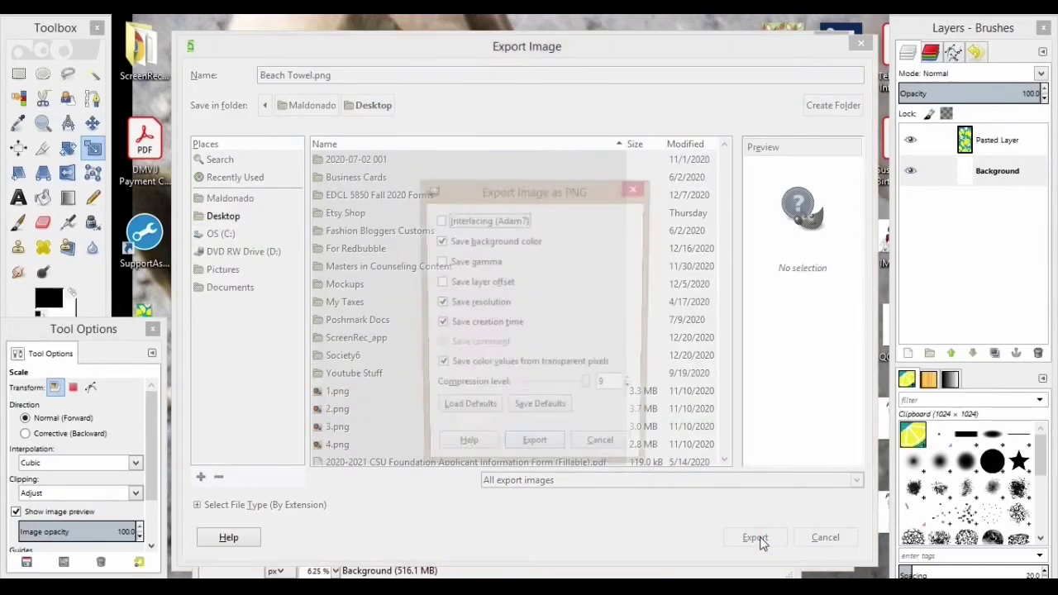
pyautogui.click(535, 451)
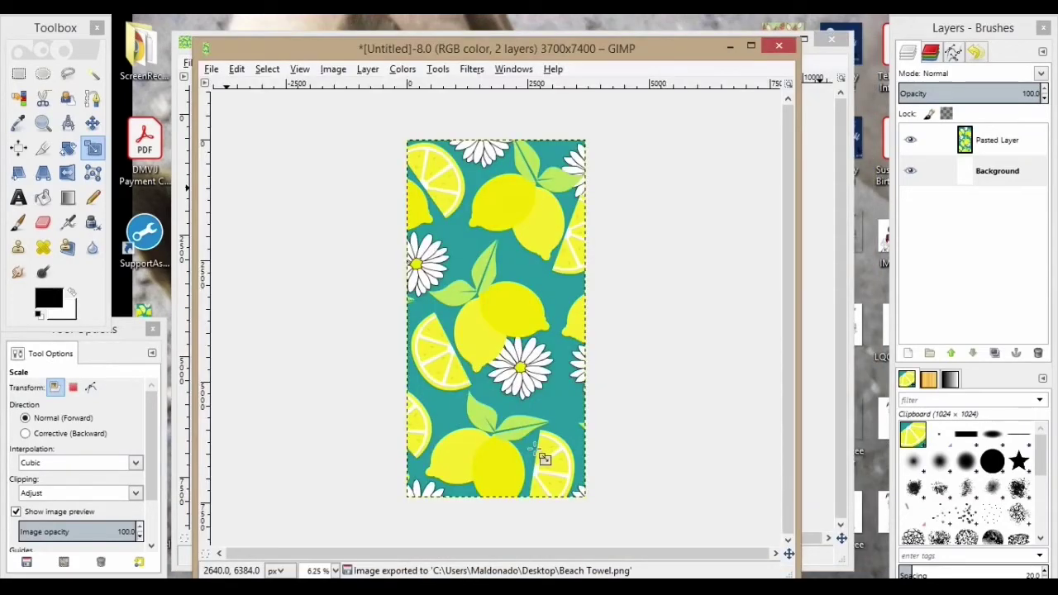
pyautogui.click(780, 48)
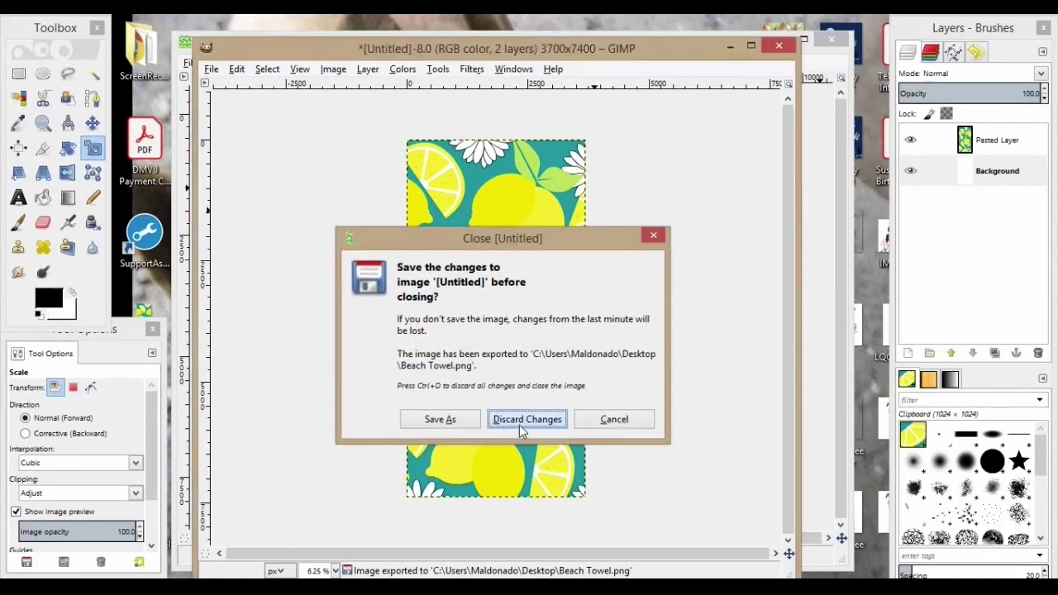
pyautogui.click(519, 425)
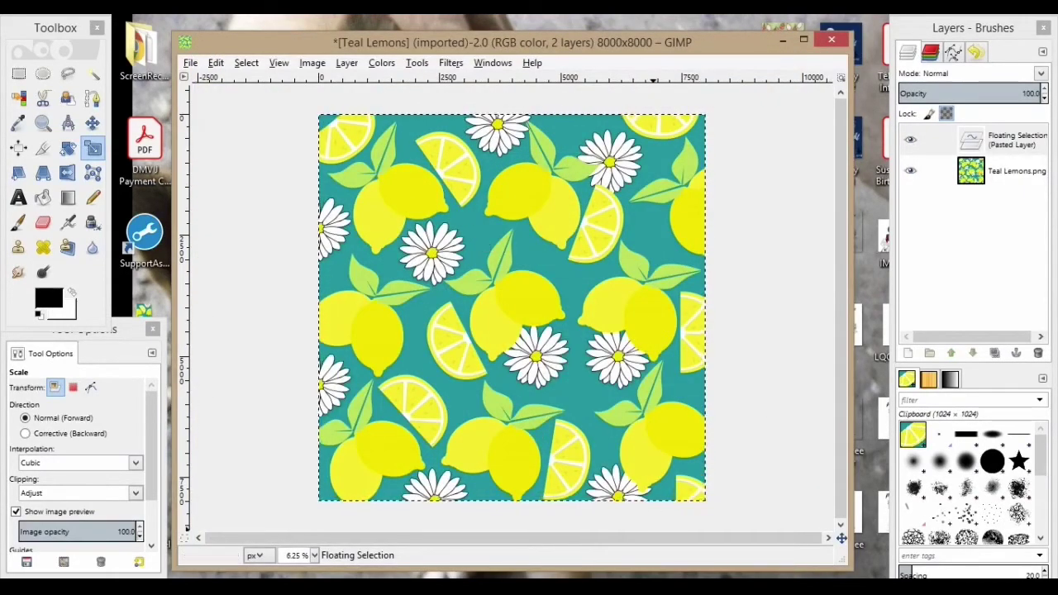
# Step: Delete the floating pasted selection from the Teal Lemons image
pyautogui.click(1016, 145)
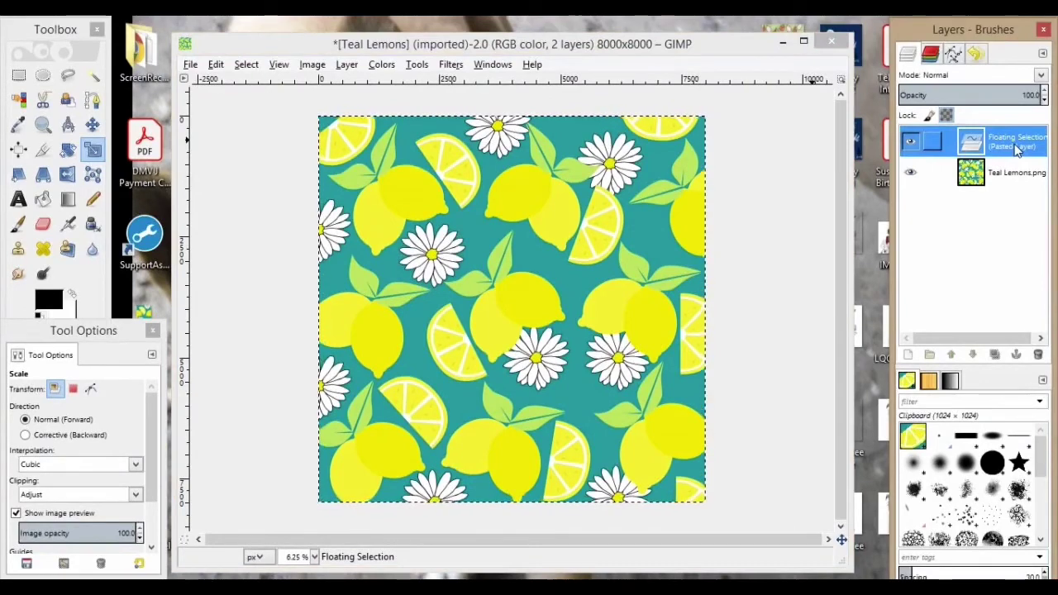
pyautogui.rightClick(1017, 147)
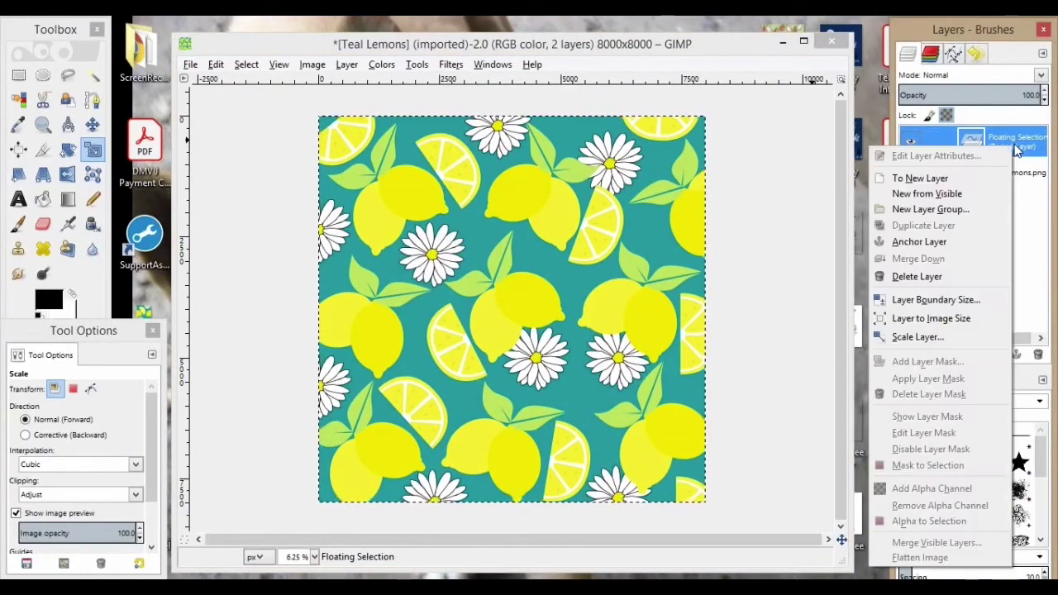
pyautogui.click(940, 276)
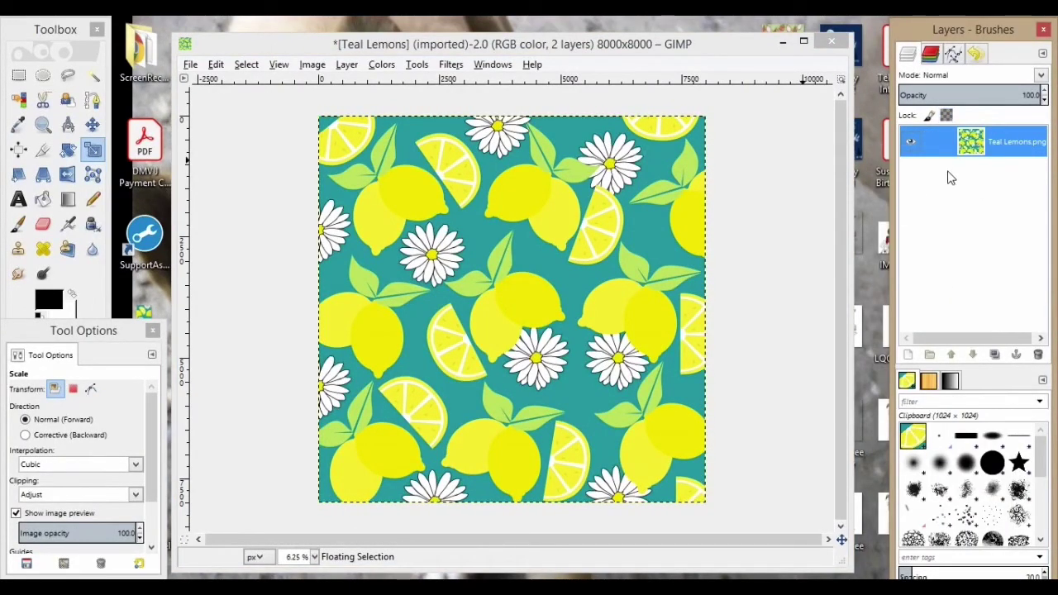
pyautogui.click(312, 65)
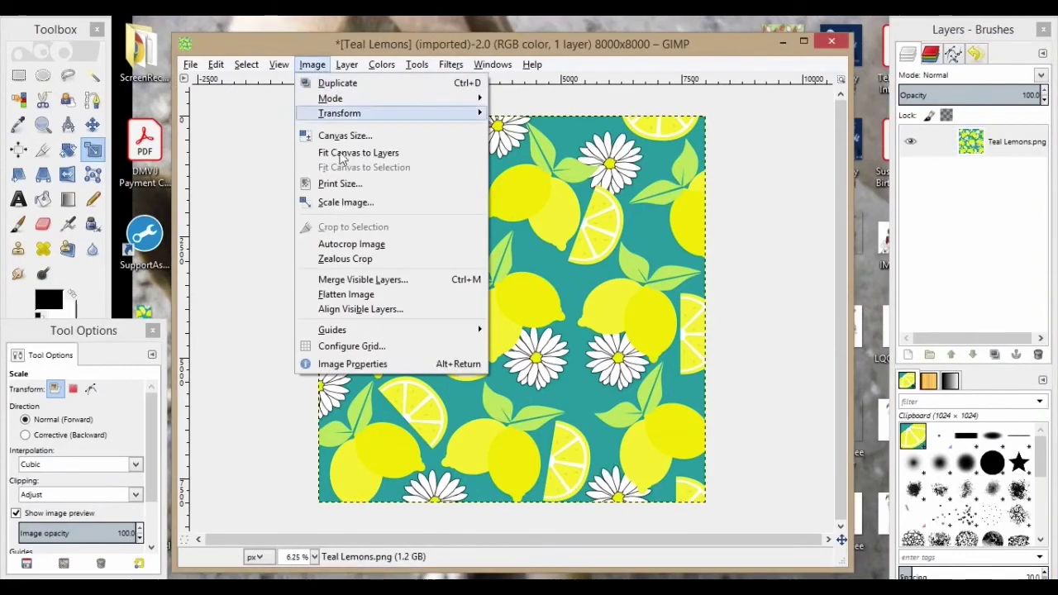
pyautogui.click(344, 200)
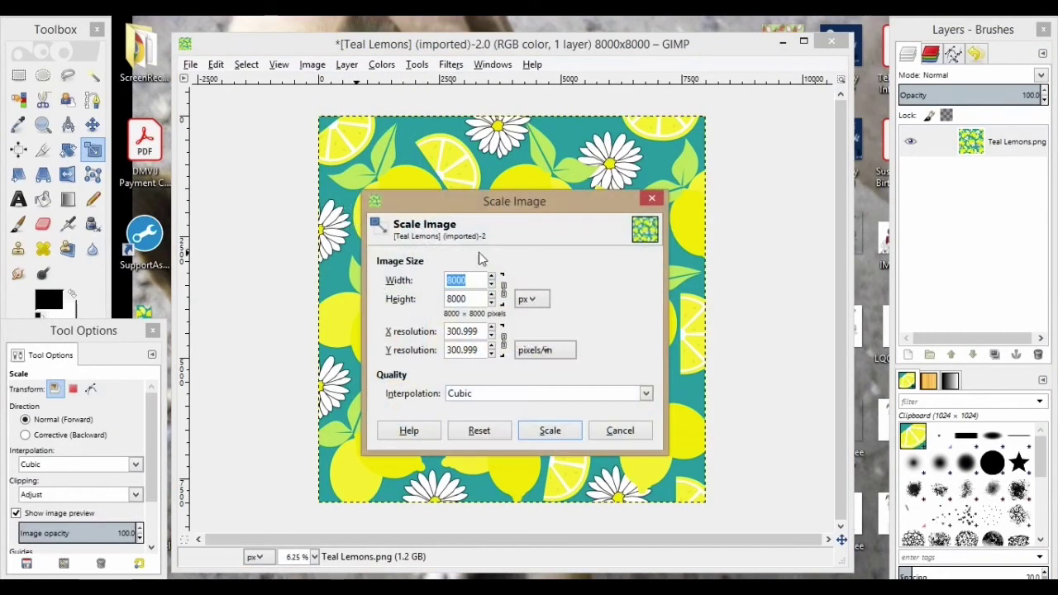
pyautogui.click(616, 431)
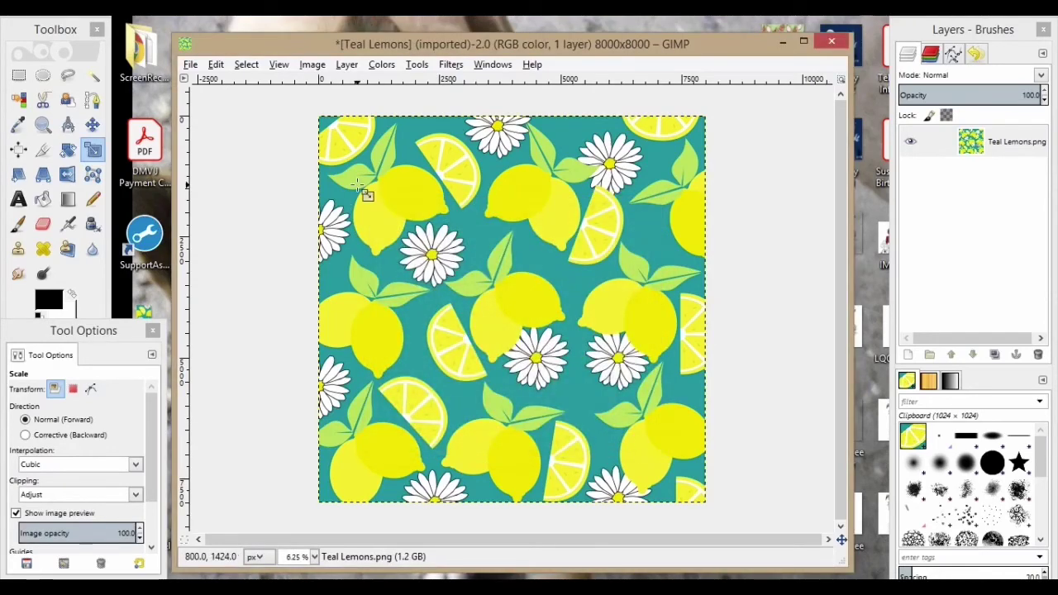
# Step: Copy the Teal Lemons pattern and start a new image with a width of 6075 px
pyautogui.click(216, 64)
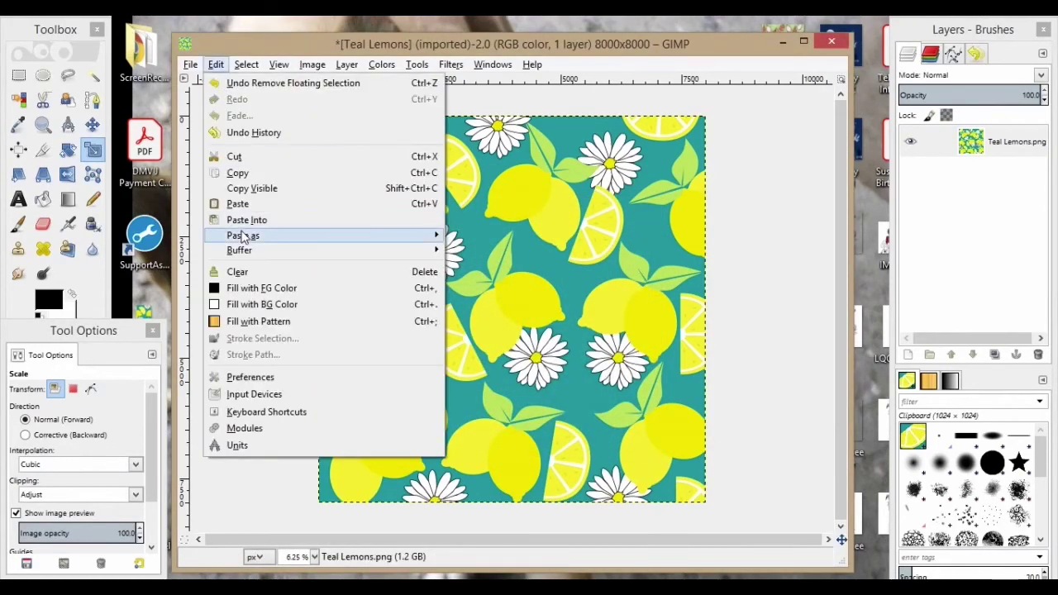
pyautogui.click(237, 173)
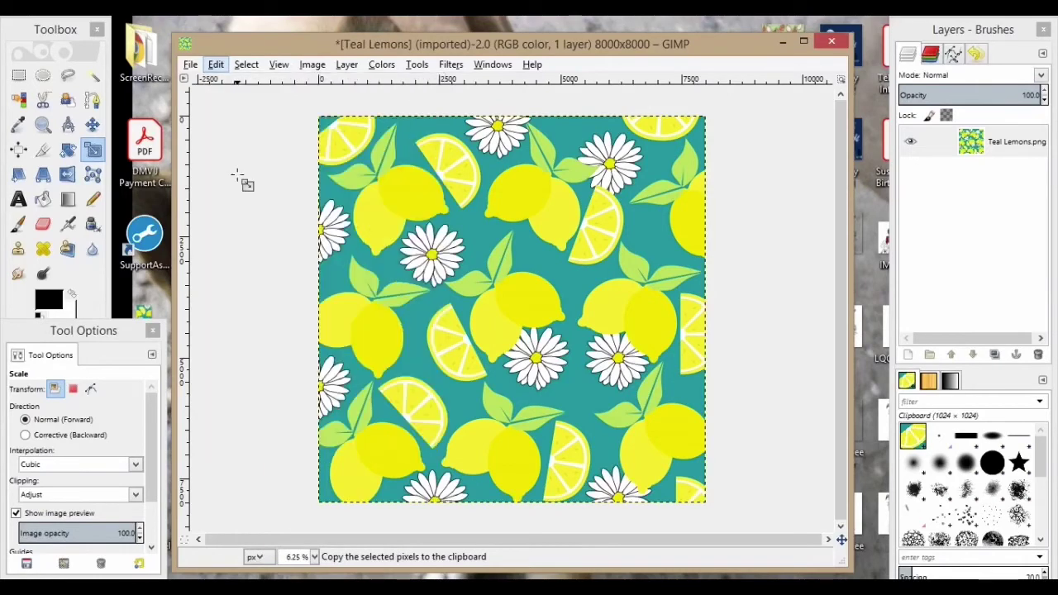
pyautogui.click(192, 66)
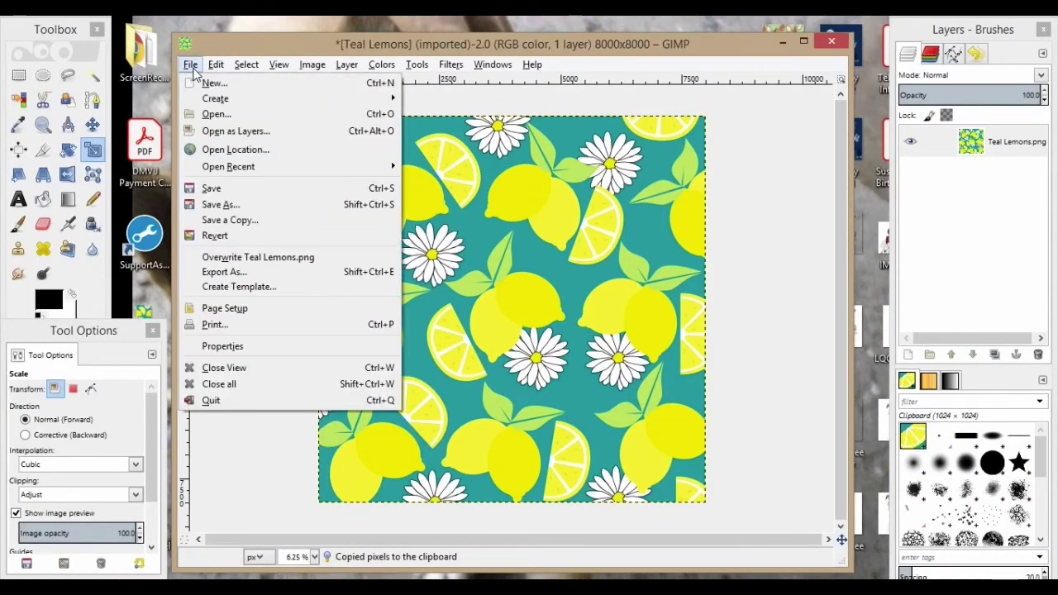
pyautogui.click(199, 81)
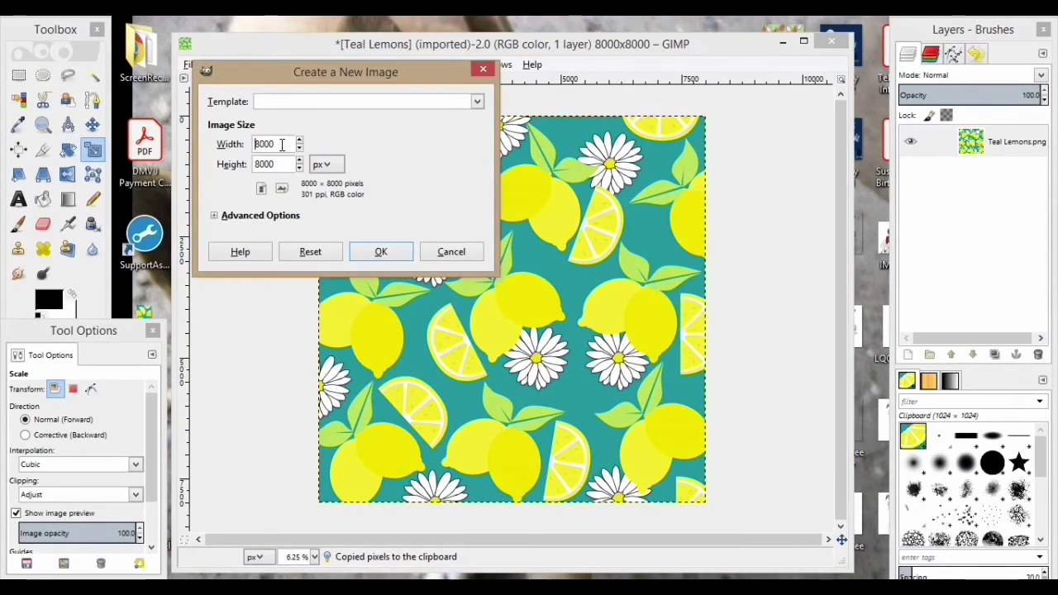
pyautogui.press('BackSpace')
pyautogui.press('BackSpace')
pyautogui.press('BackSpace')
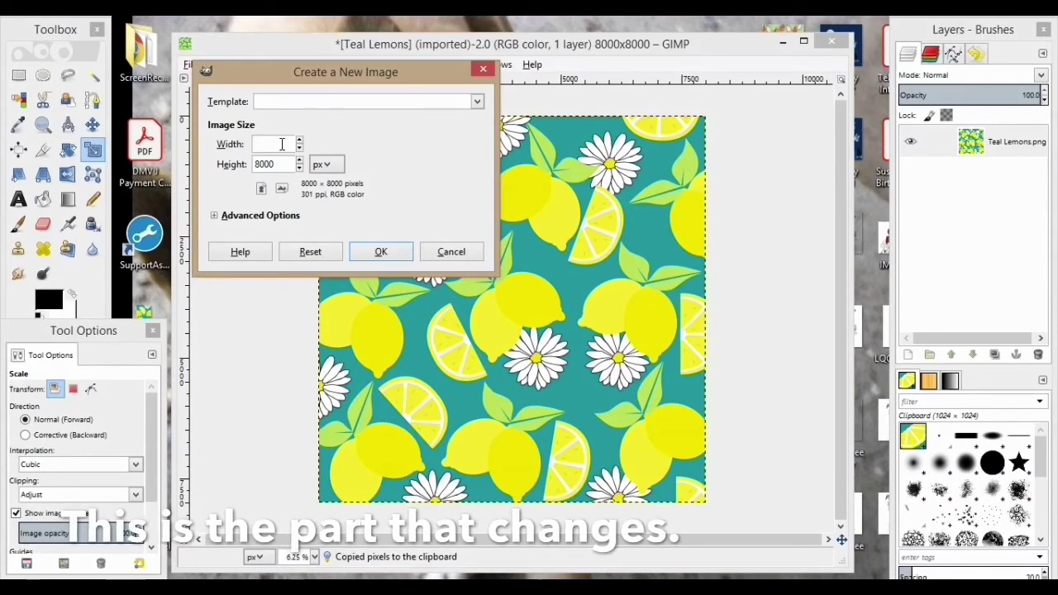
pyautogui.write('6070')
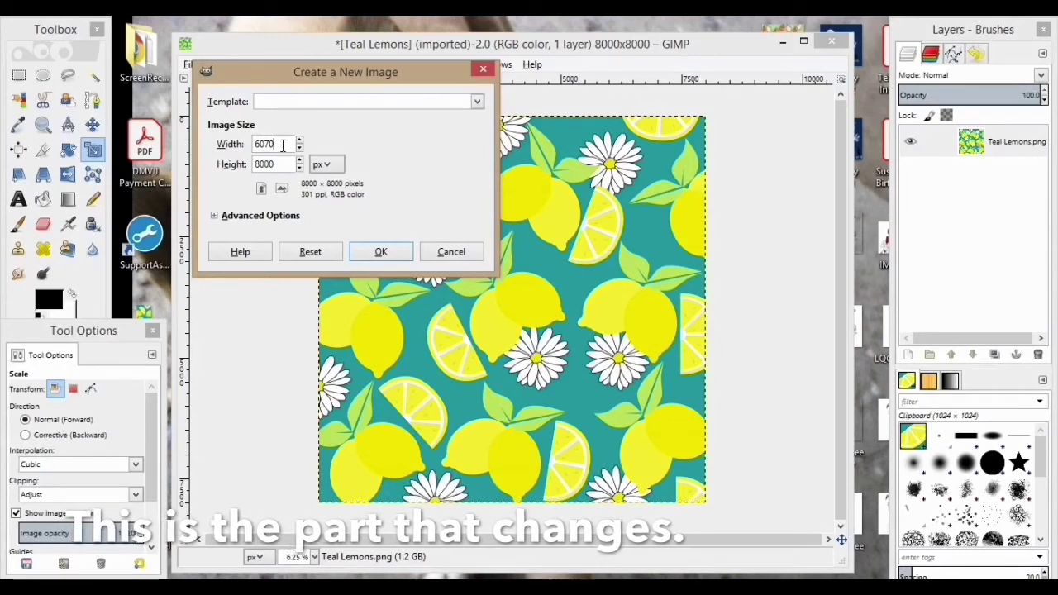
pyautogui.press('BackSpace')
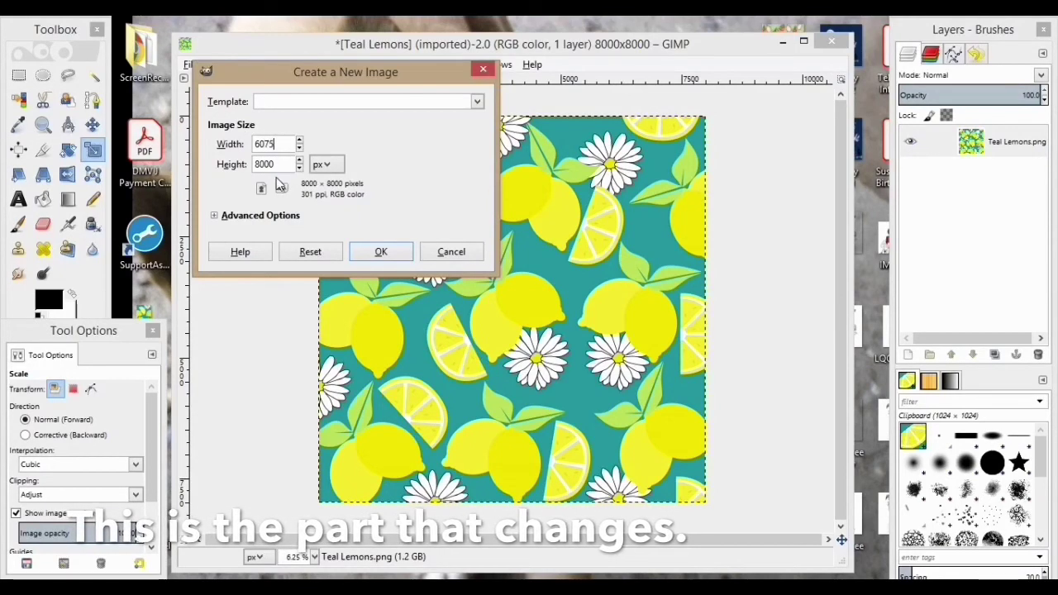
# Step: Set the new image's height to 8775 px and create it, accepting the large image size
pyautogui.press('Tab')
pyautogui.write('8')
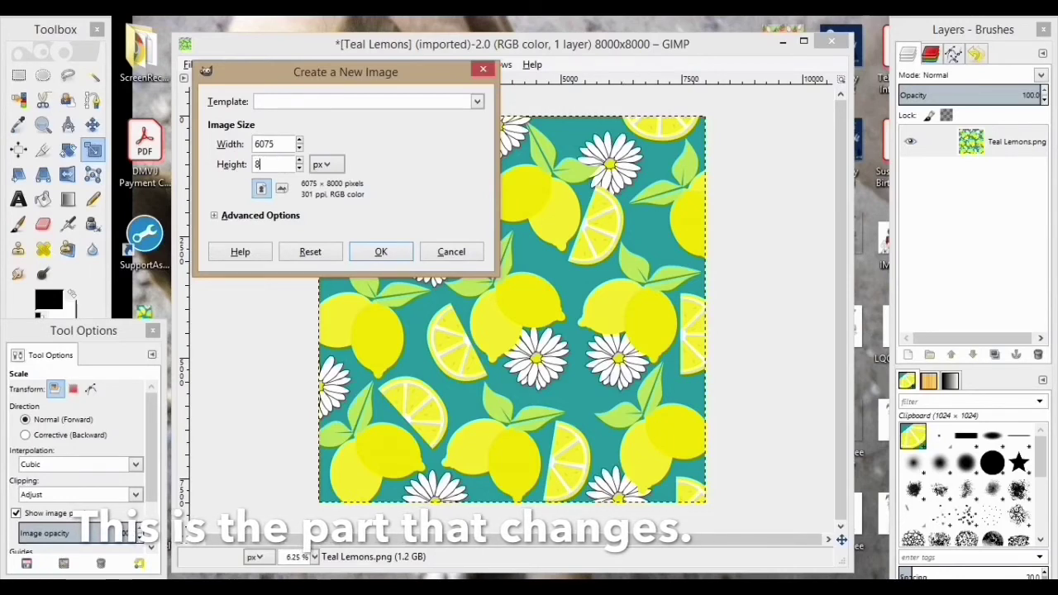
pyautogui.write('776')
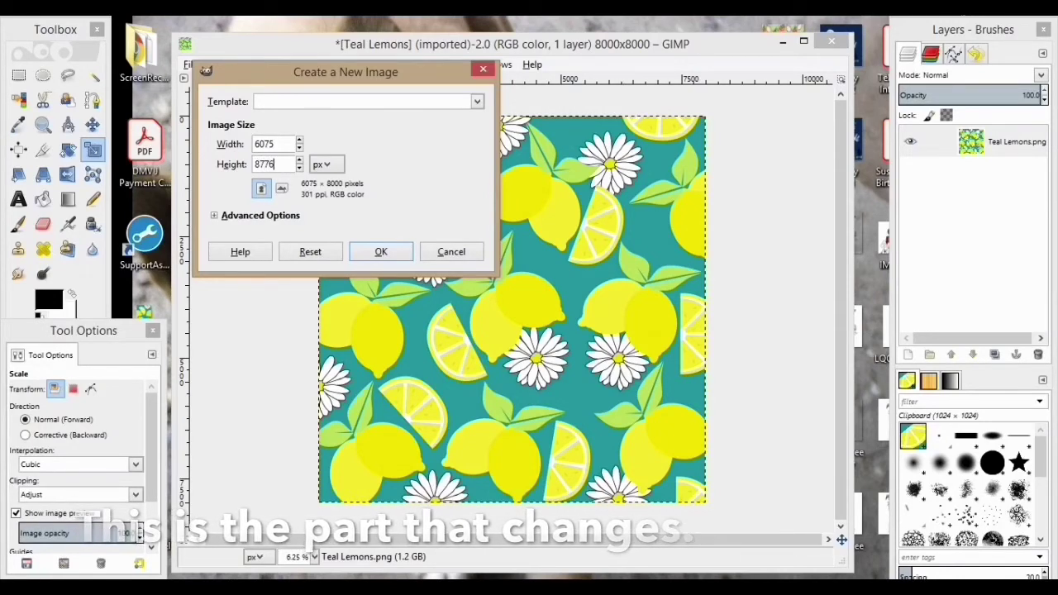
pyautogui.press('BackSpace')
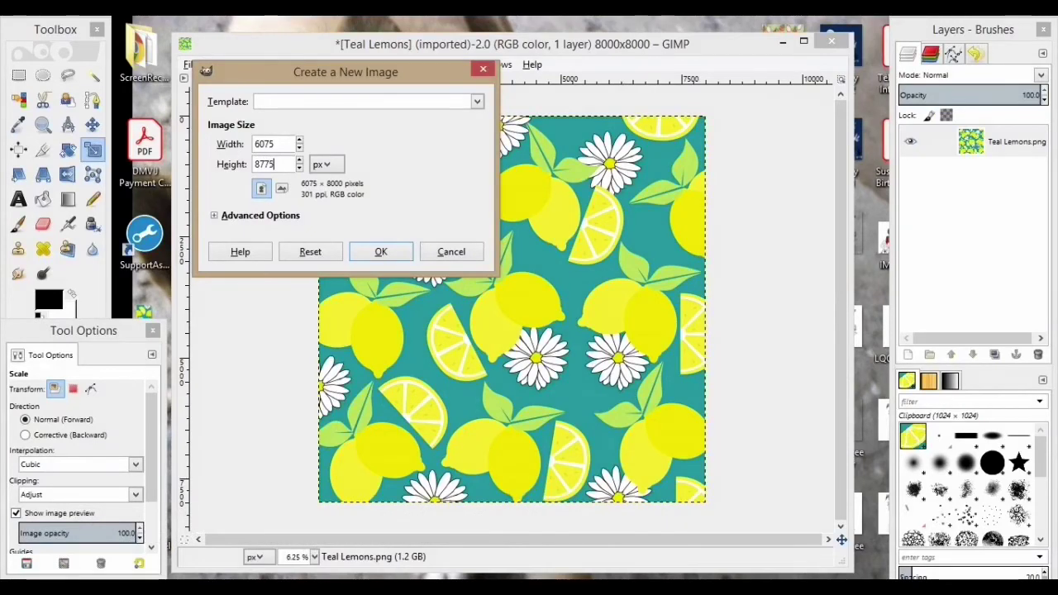
pyautogui.write('5')
pyautogui.click(380, 251)
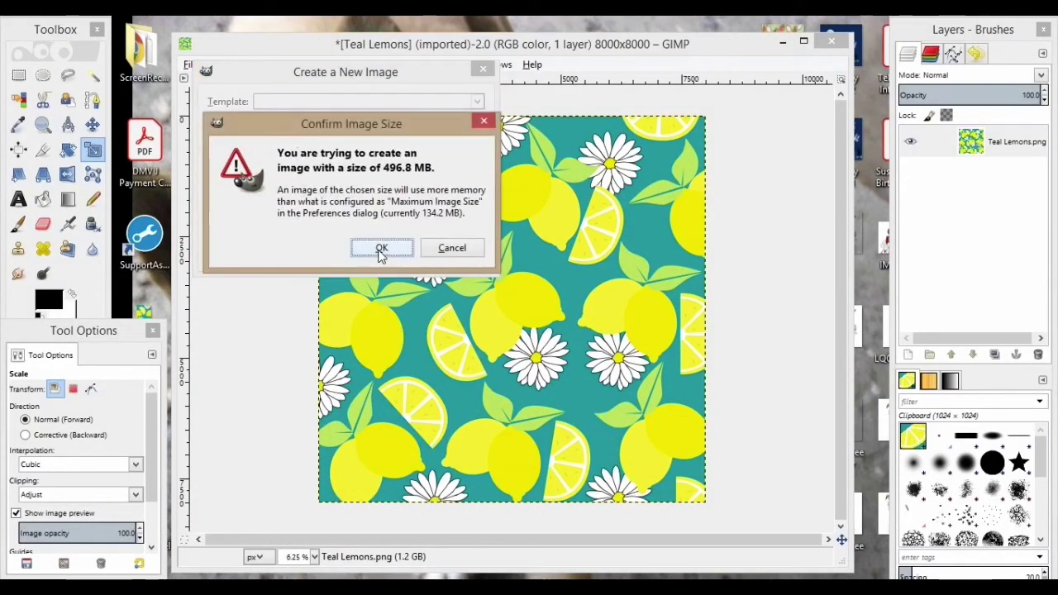
pyautogui.click(380, 250)
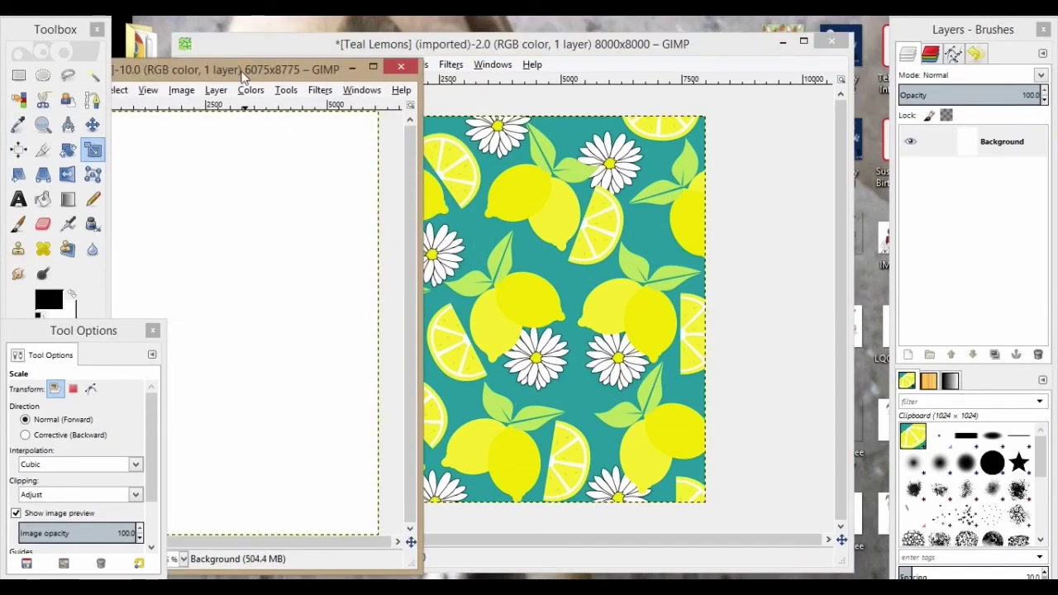
# Step: Move and widen the new image's window, paste the copied pattern, and convert the floating selection into its own layer
pyautogui.moveTo(244, 76); pyautogui.dragTo(501, 43)
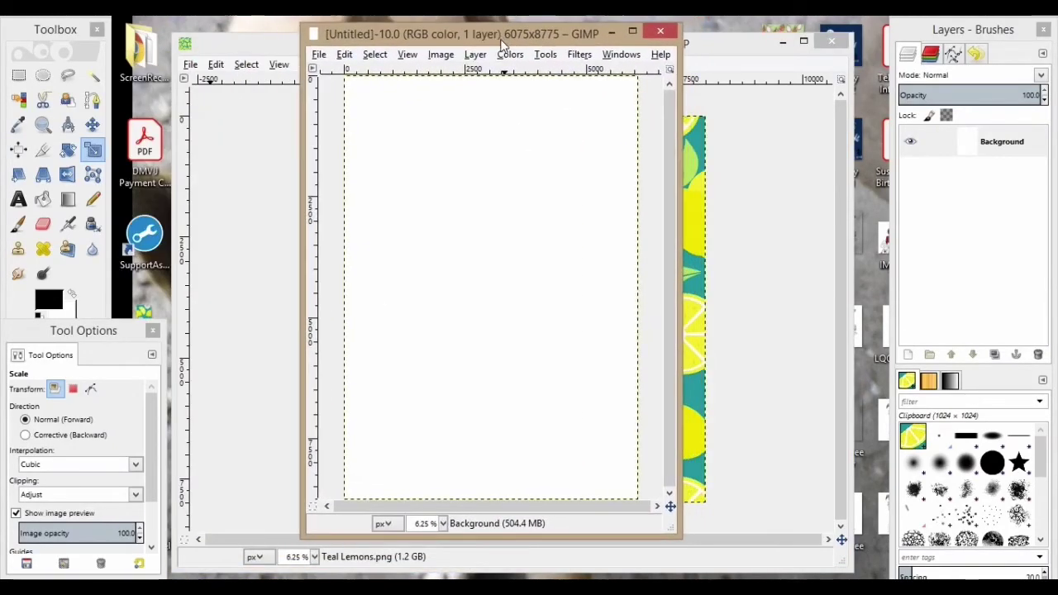
pyautogui.moveTo(680, 536); pyautogui.dragTo(814, 566)
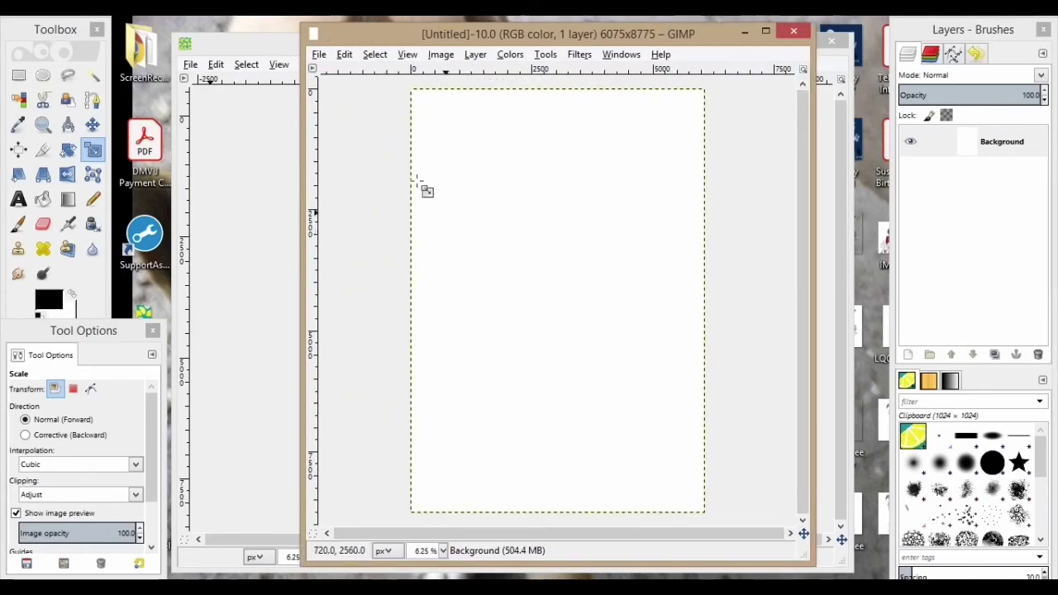
pyautogui.click(319, 54)
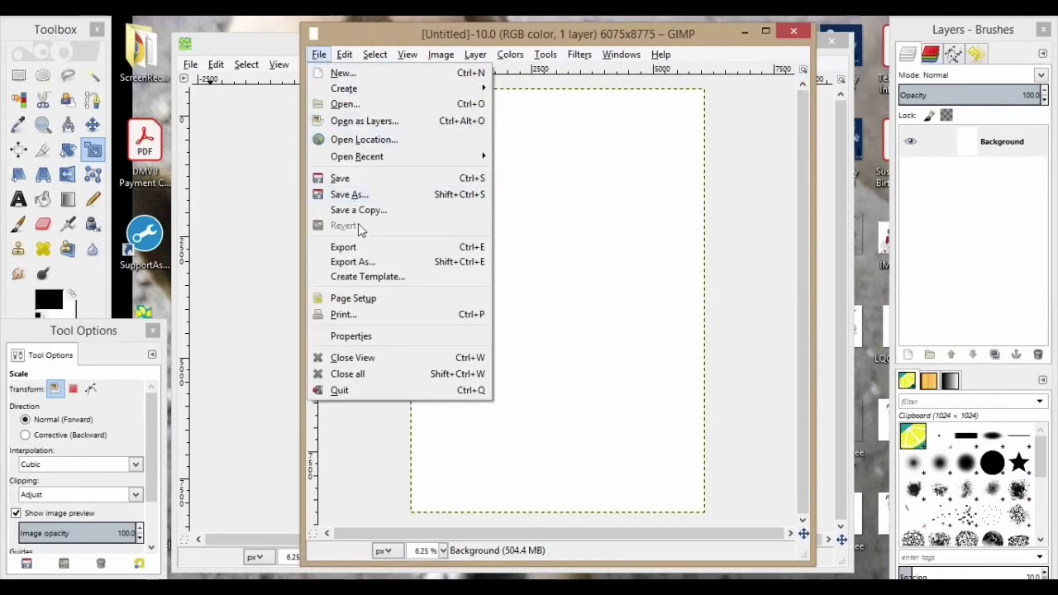
pyautogui.moveTo(343, 54)
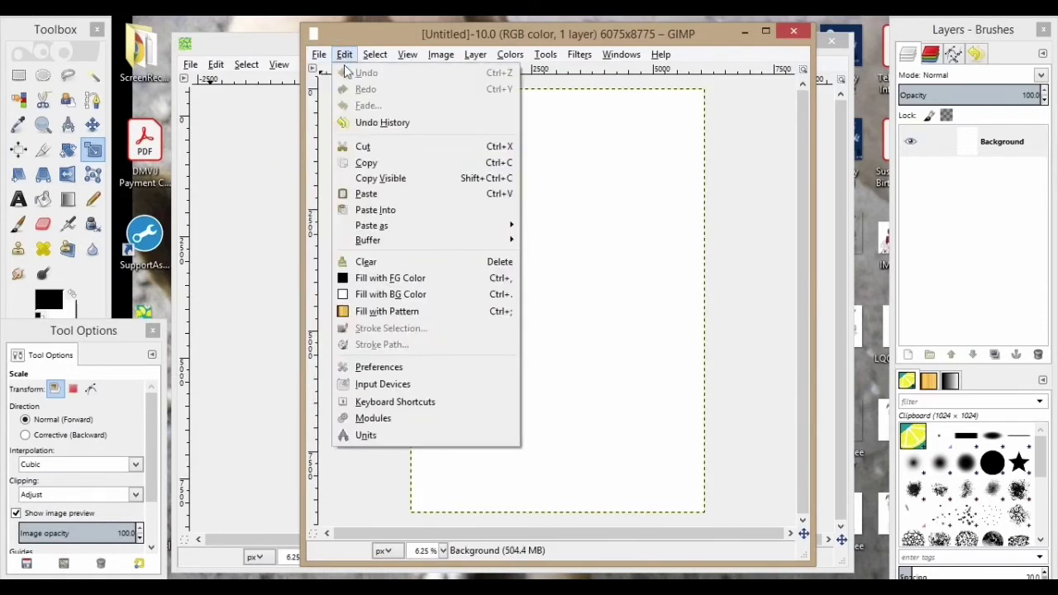
pyautogui.click(368, 195)
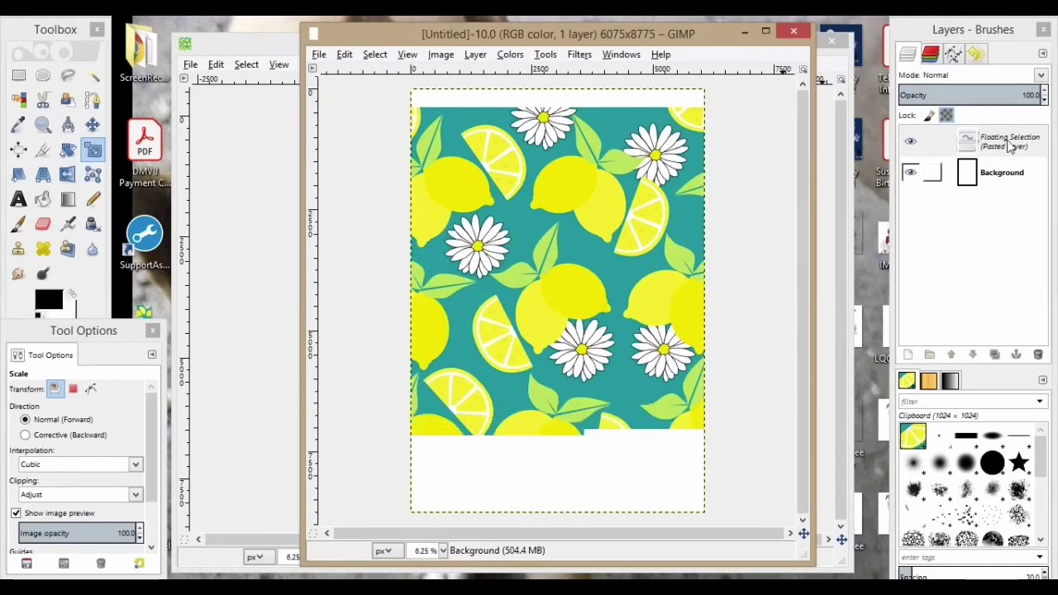
pyautogui.click(908, 356)
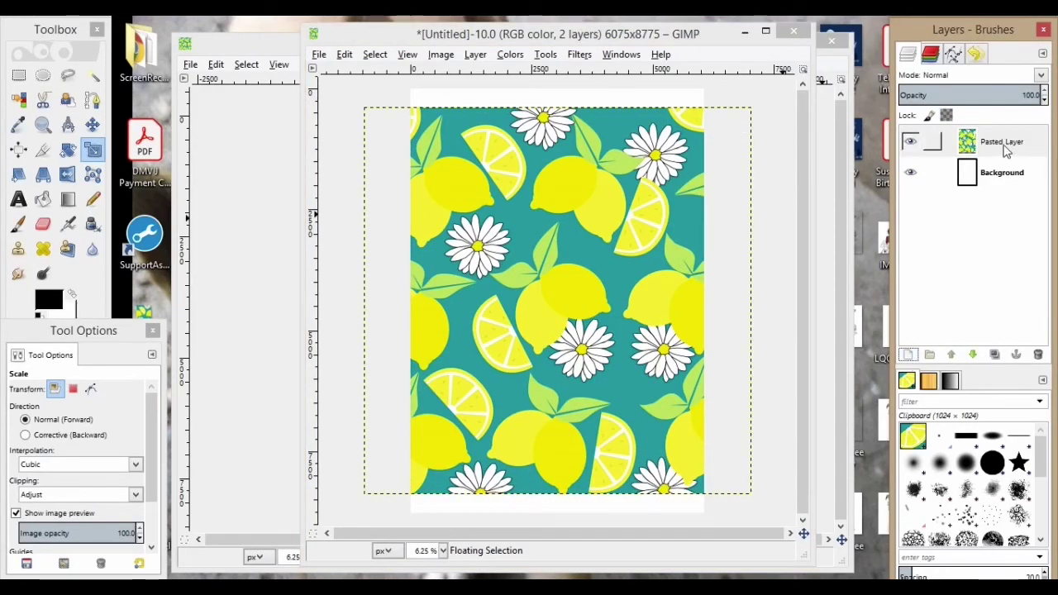
# Step: Scale the pasted pattern layer to about 8080 × 8816 px so it covers the whole canvas
pyautogui.click(93, 149)
pyautogui.click(417, 346)
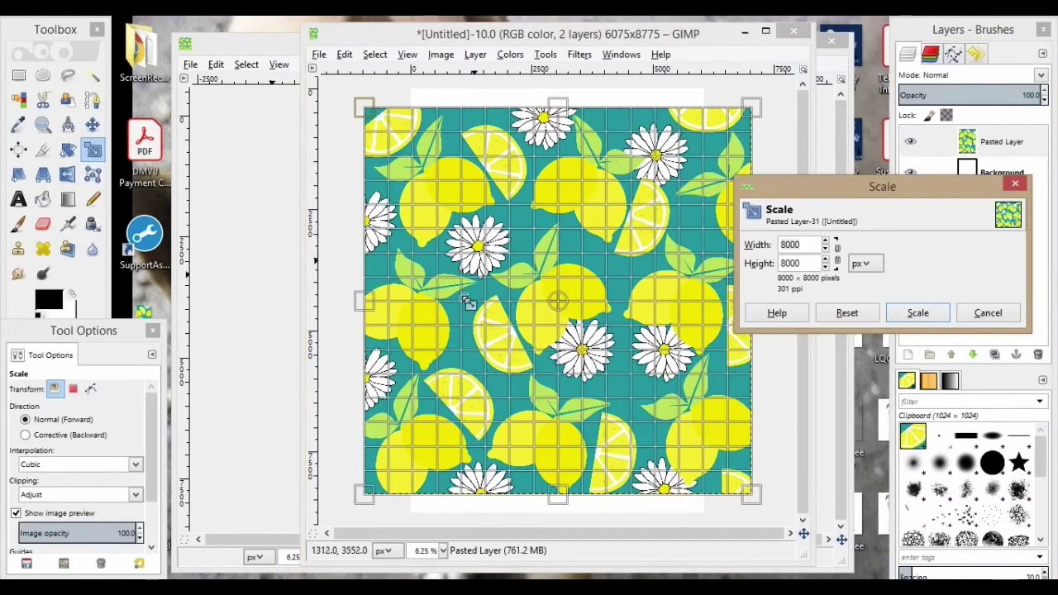
pyautogui.moveTo(301, 442); pyautogui.dragTo(221, 436)
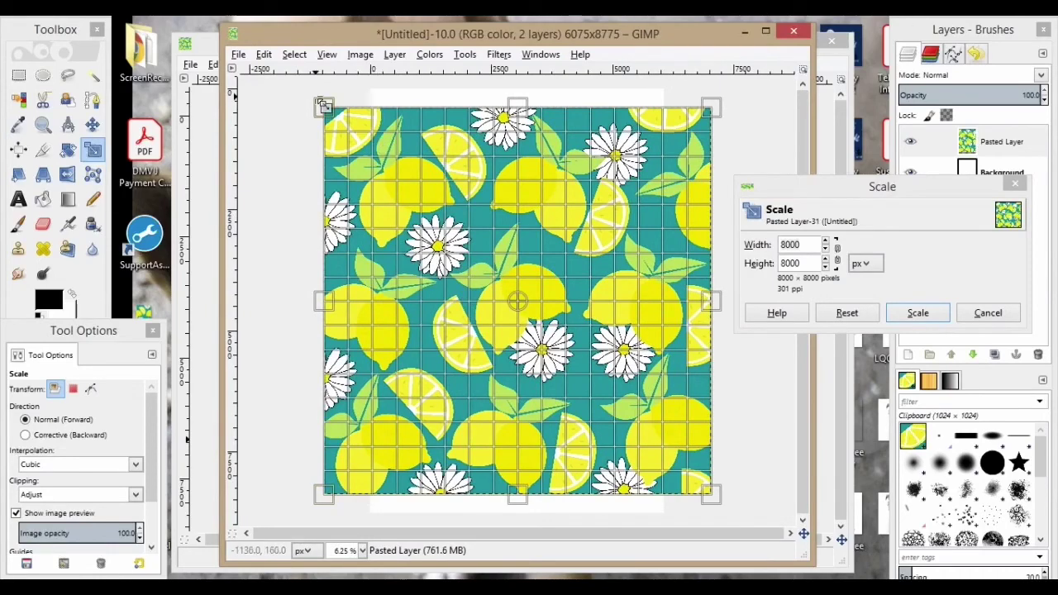
pyautogui.moveTo(323, 105); pyautogui.dragTo(329, 85)
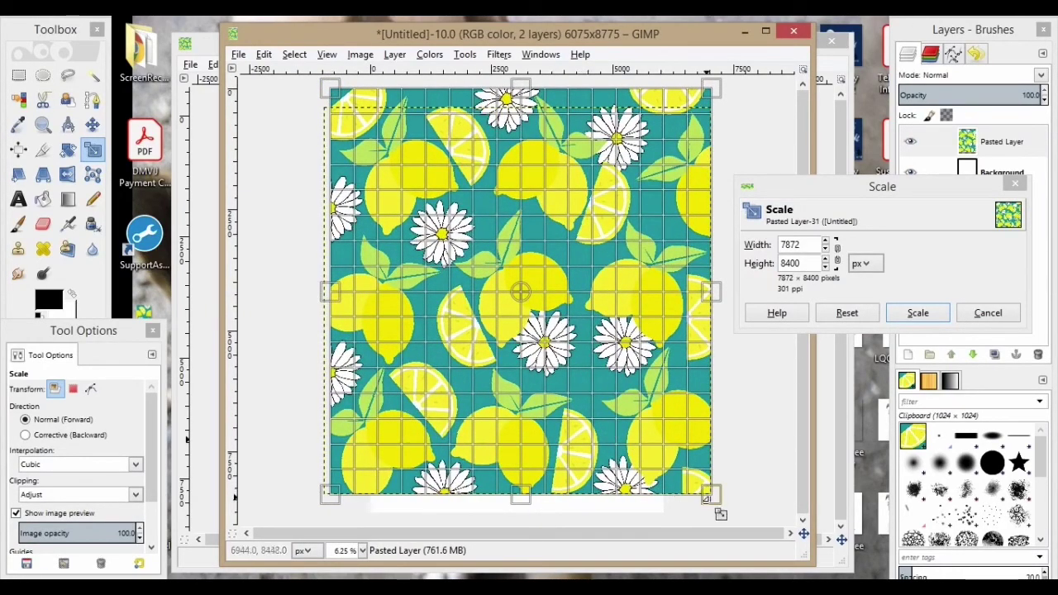
pyautogui.moveTo(717, 510)
pyautogui.mouseDown()
pyautogui.moveTo(723, 523)
pyautogui.moveTo(721, 509)
pyautogui.mouseUp()
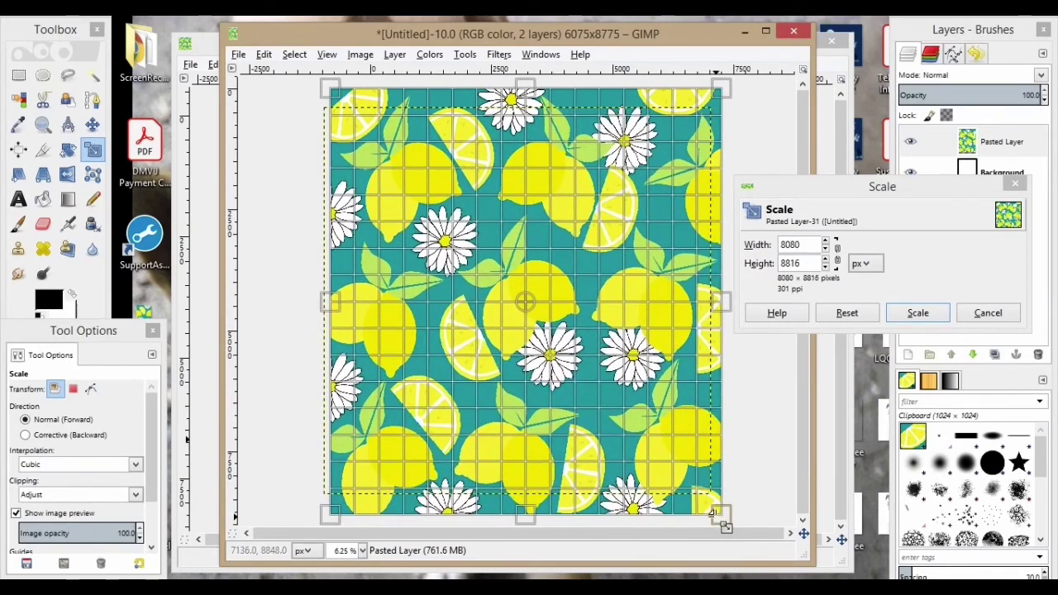
pyautogui.click(916, 313)
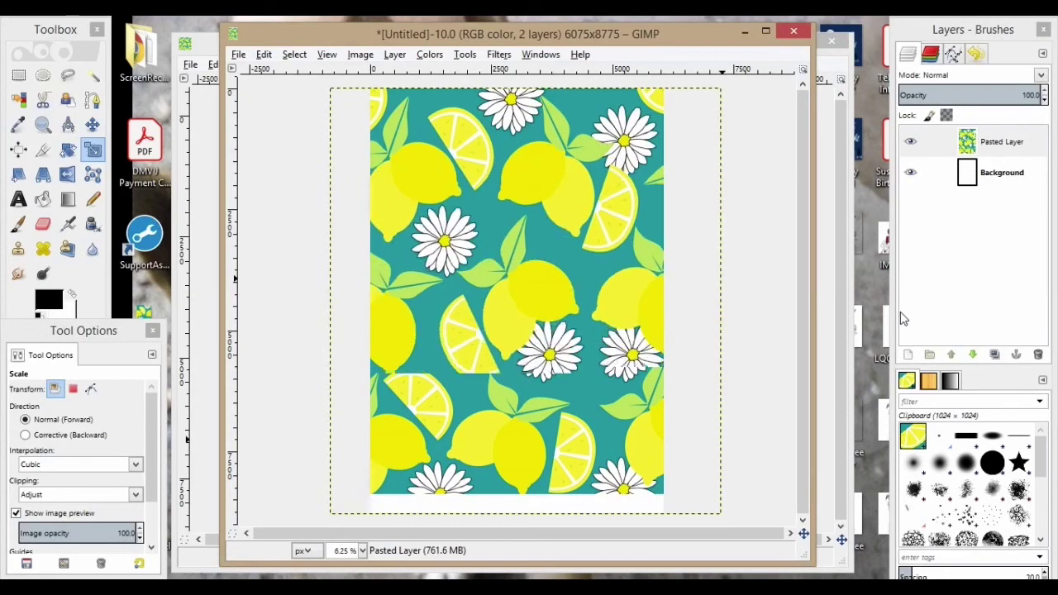
# Step: Make the Background layer active and export the design to the Desktop as Wrapping paper.png with the existing PNG options
pyautogui.click(1004, 179)
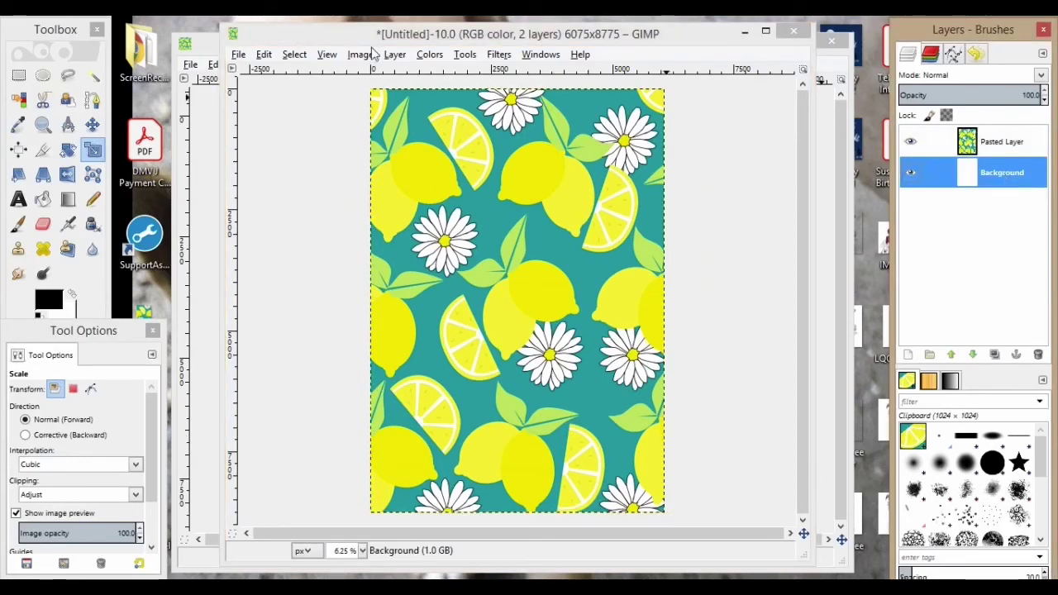
pyautogui.click(237, 54)
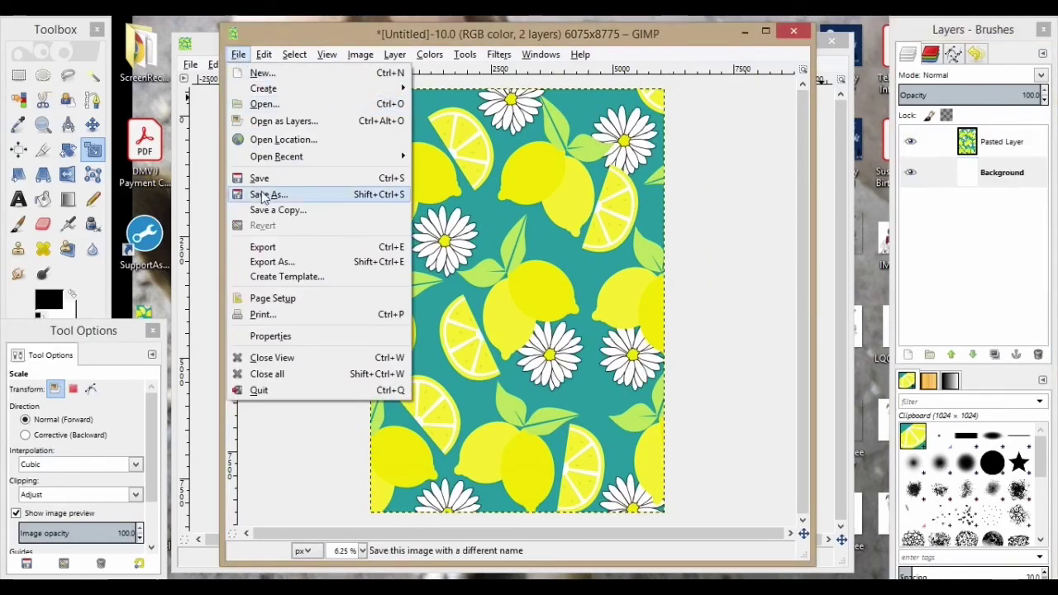
pyautogui.click(269, 261)
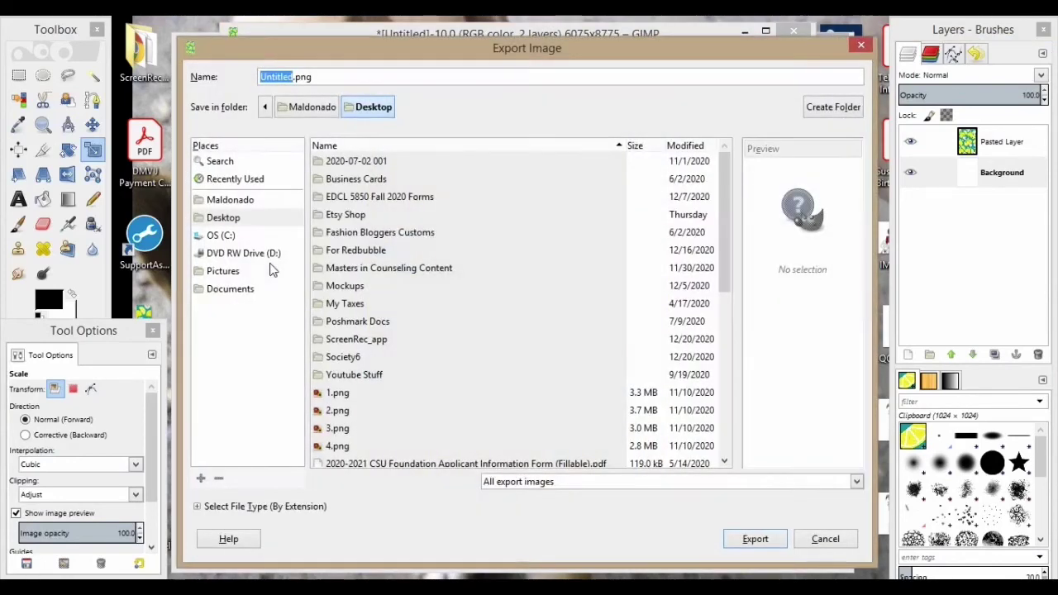
pyautogui.press('BackSpace')
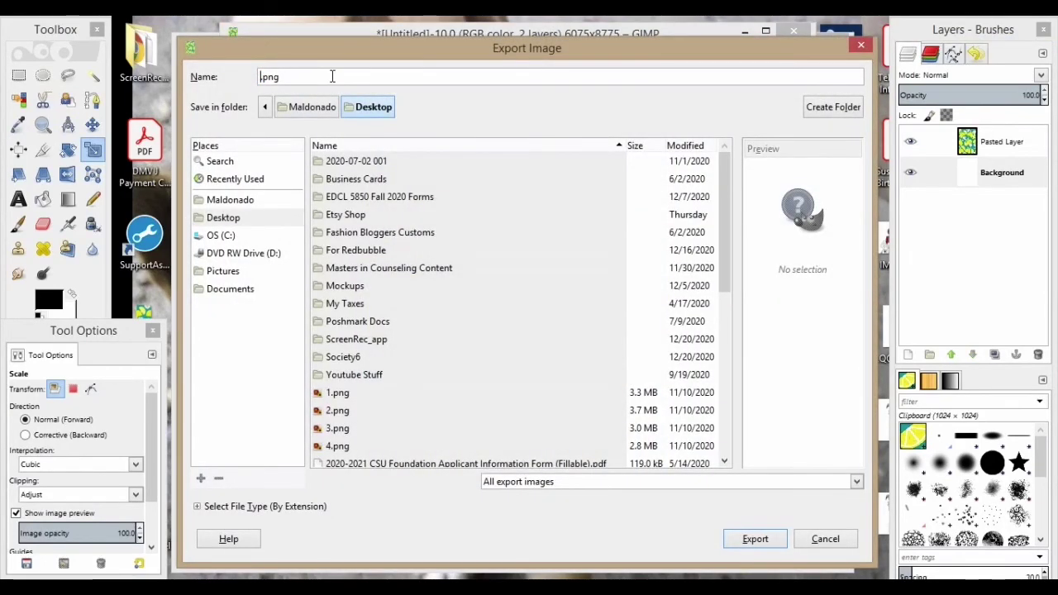
pyautogui.write('Wrapping ')
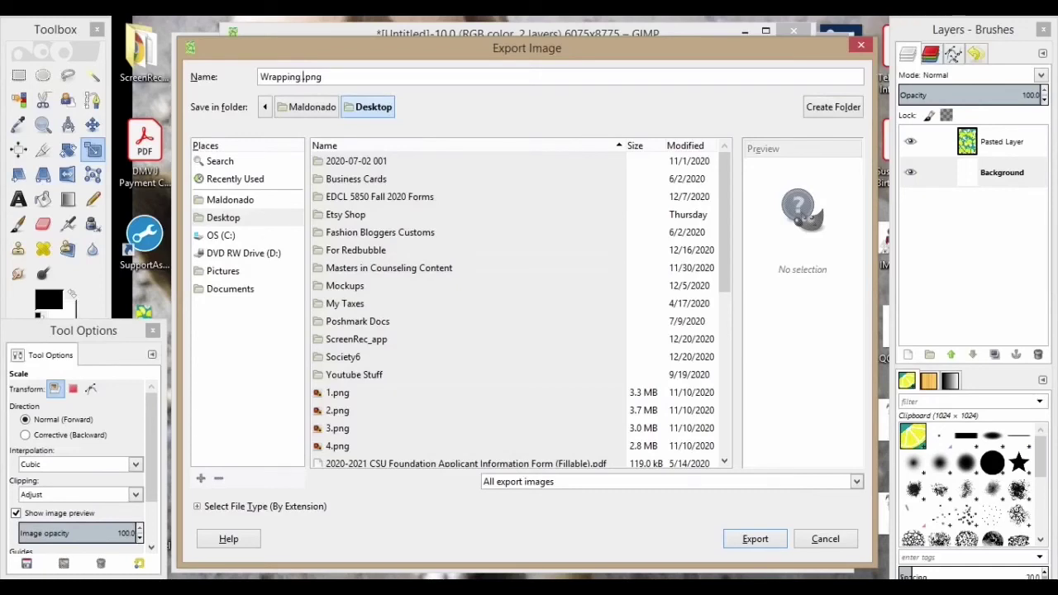
pyautogui.write('paper')
pyautogui.click(230, 218)
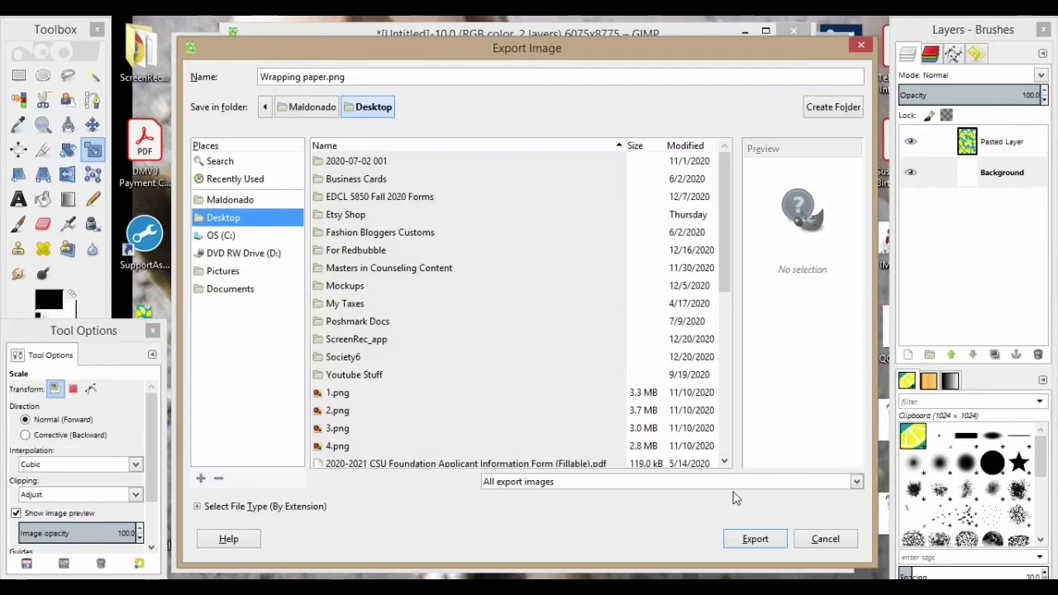
pyautogui.click(750, 541)
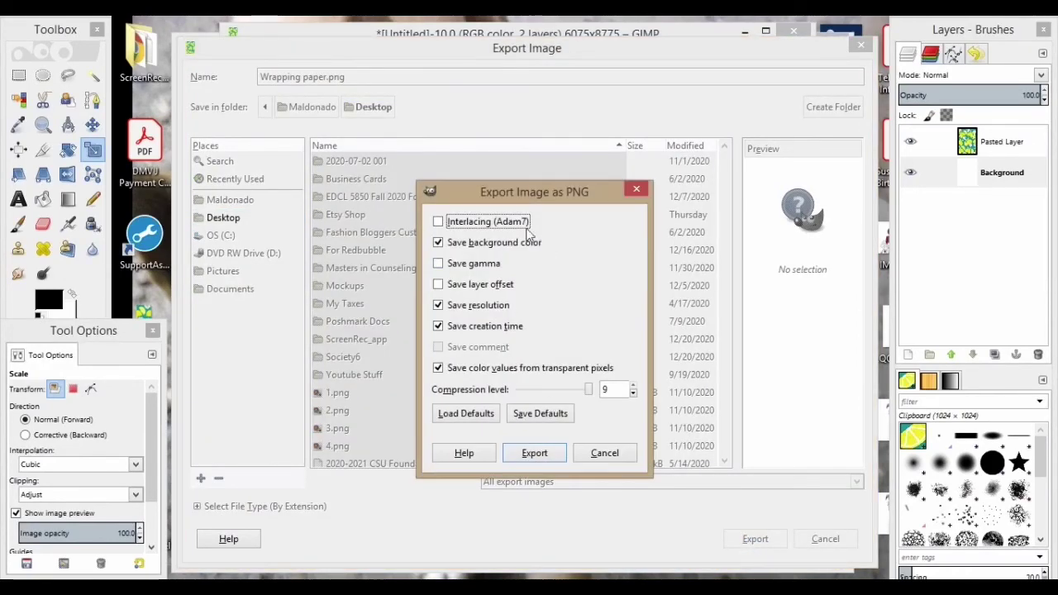
pyautogui.click(537, 455)
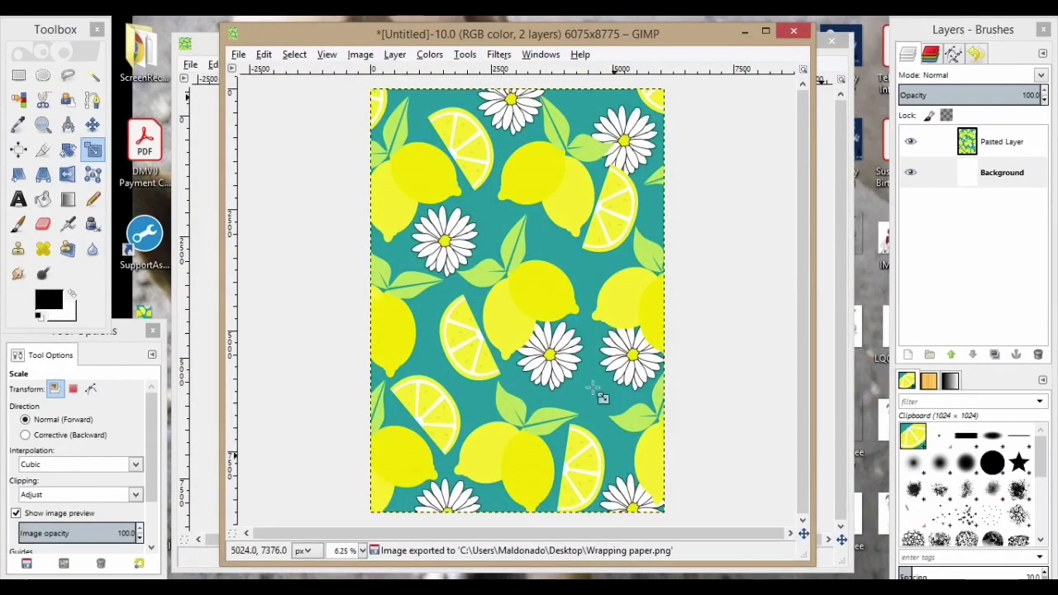
# Step: Close the untitled wrapping paper image and the Teal Lemons image, discarding the changes in both
pyautogui.click(793, 36)
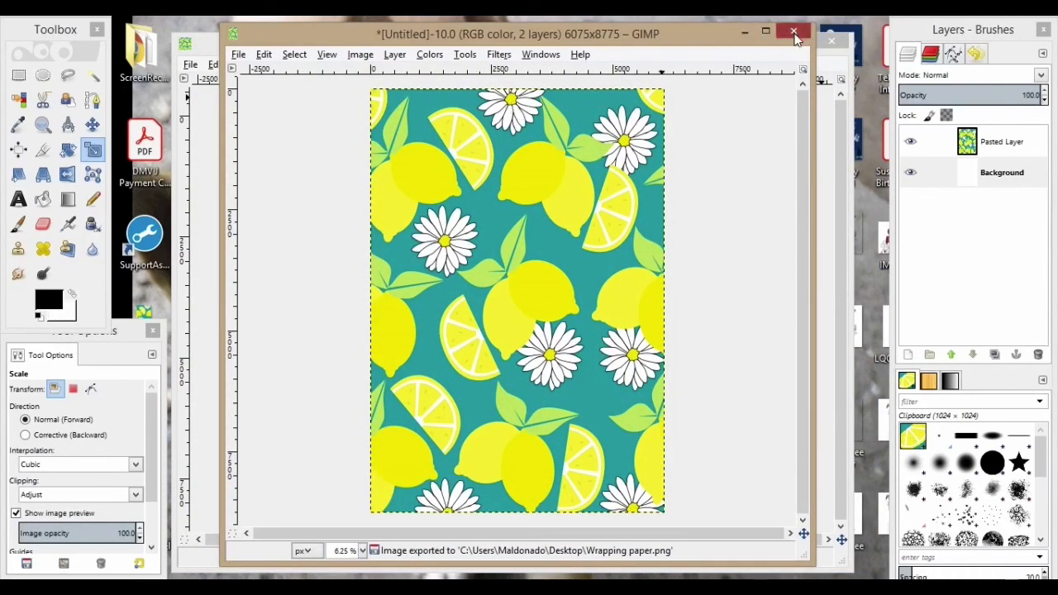
pyautogui.click(539, 405)
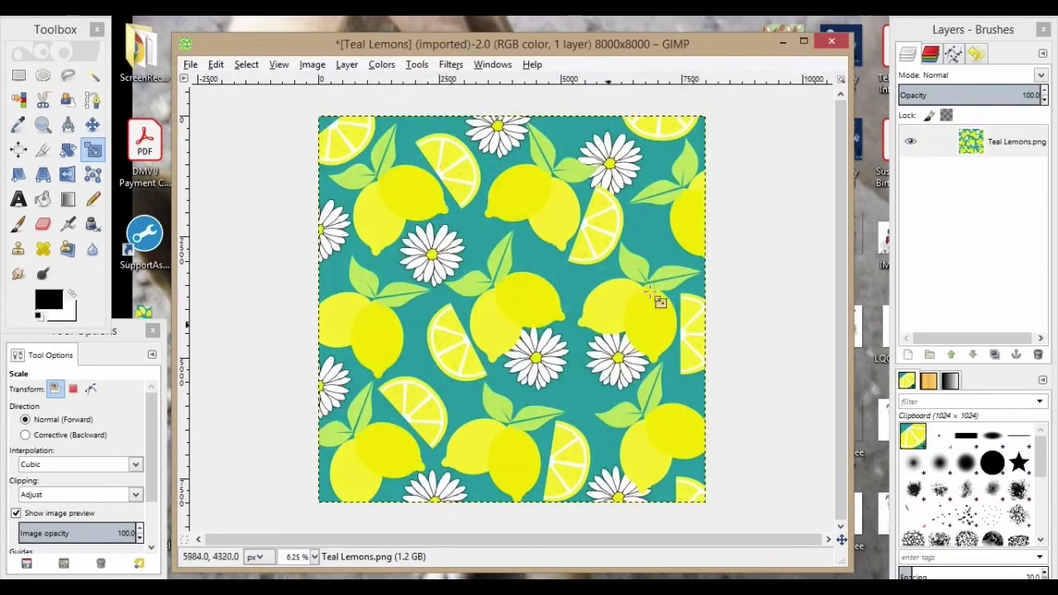
pyautogui.click(832, 41)
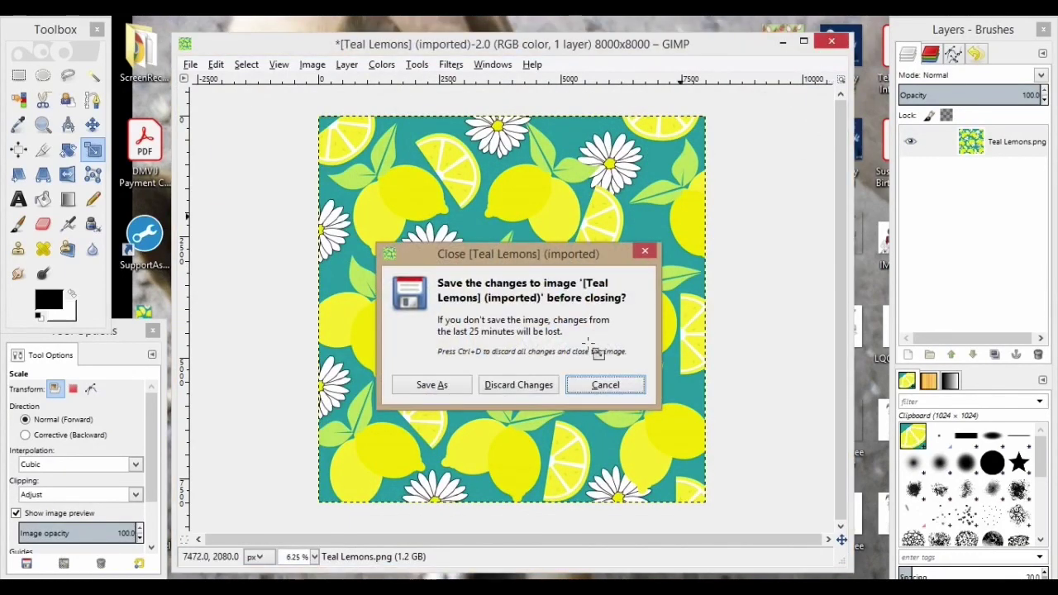
pyautogui.click(517, 385)
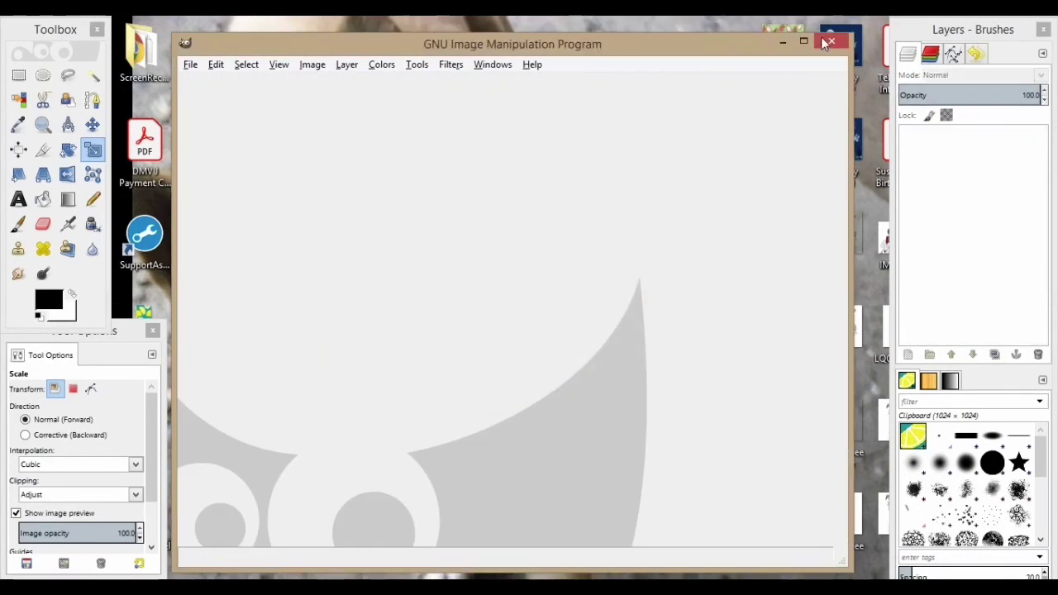